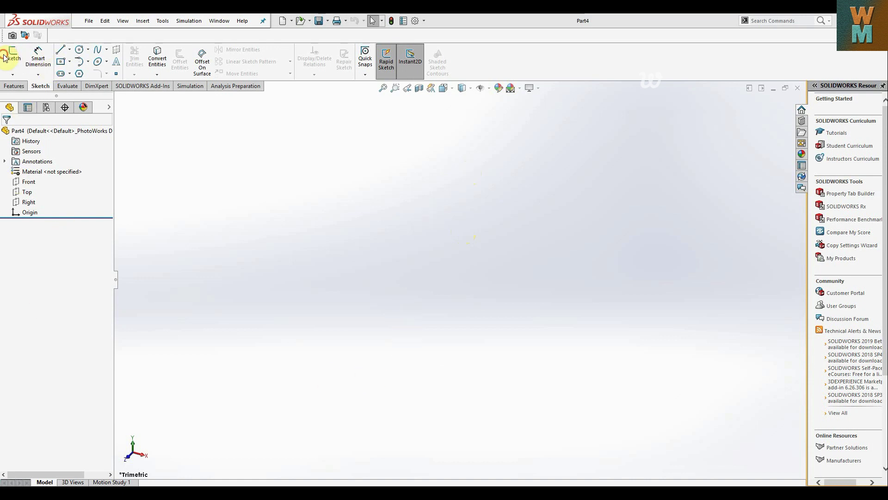
- Start a sketch on the Front plane and draw a circle of about 8.1 mm radius centred on the origin
{"action": "left_click", "coordinate": [13, 68]}
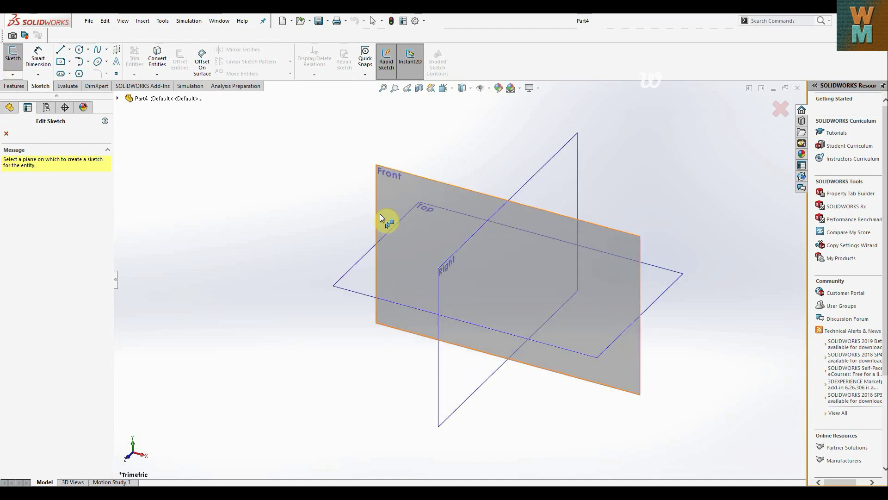
{"action": "left_click", "coordinate": [386, 204]}
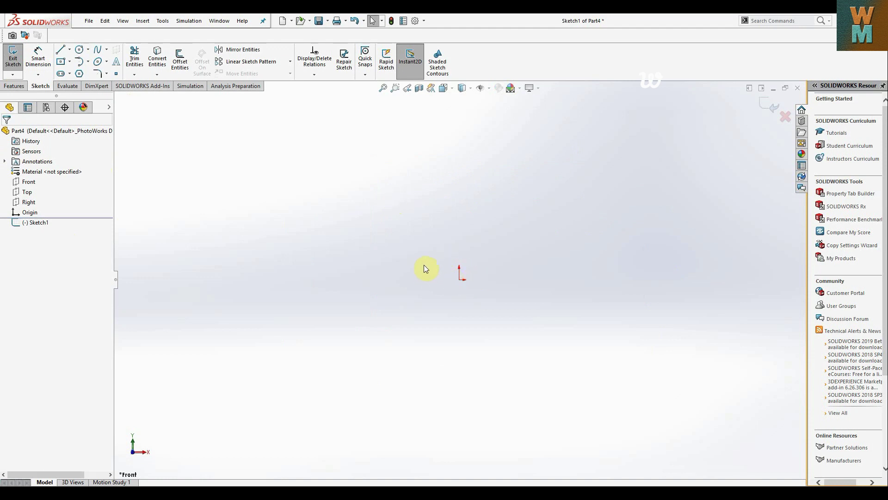
{"action": "left_click", "coordinate": [79, 49]}
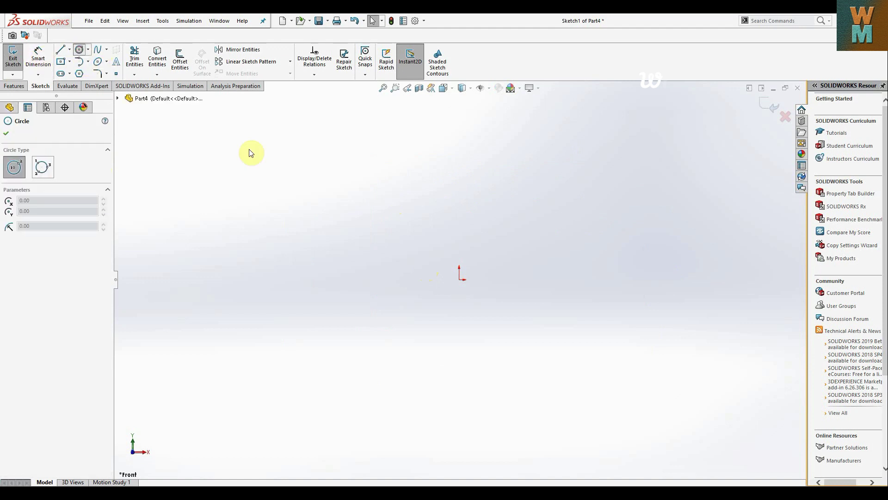
{"action": "left_click", "coordinate": [459, 280]}
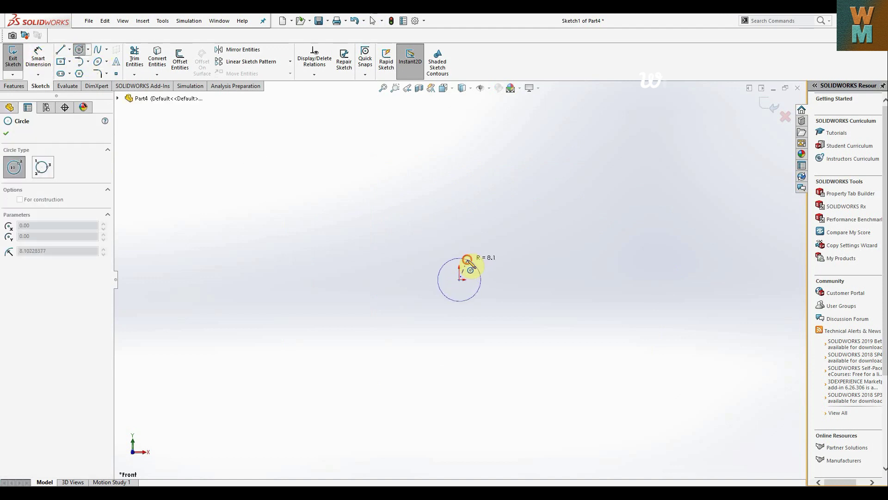
{"action": "left_click", "coordinate": [468, 260]}
{"action": "right_click", "coordinate": [444, 211]}
{"action": "left_click", "coordinate": [447, 207]}
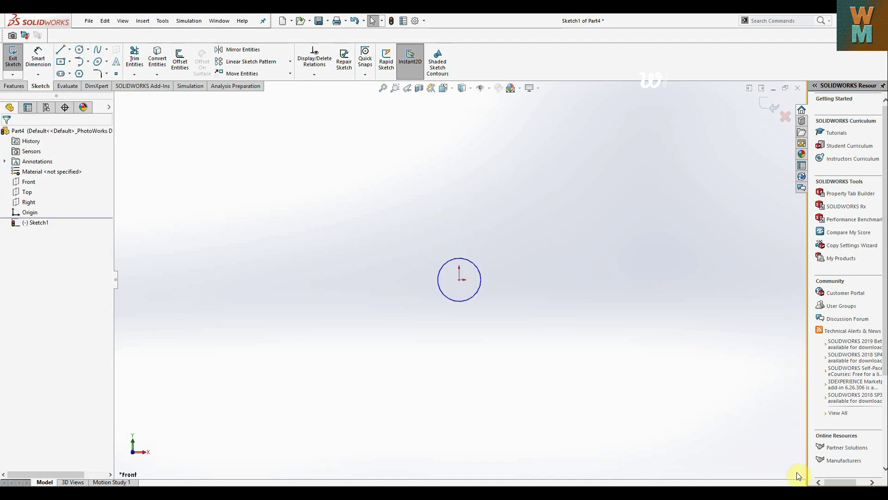
- Set the document units to MMGS (millimeter, gram, second)
{"action": "left_click", "coordinate": [833, 484]}
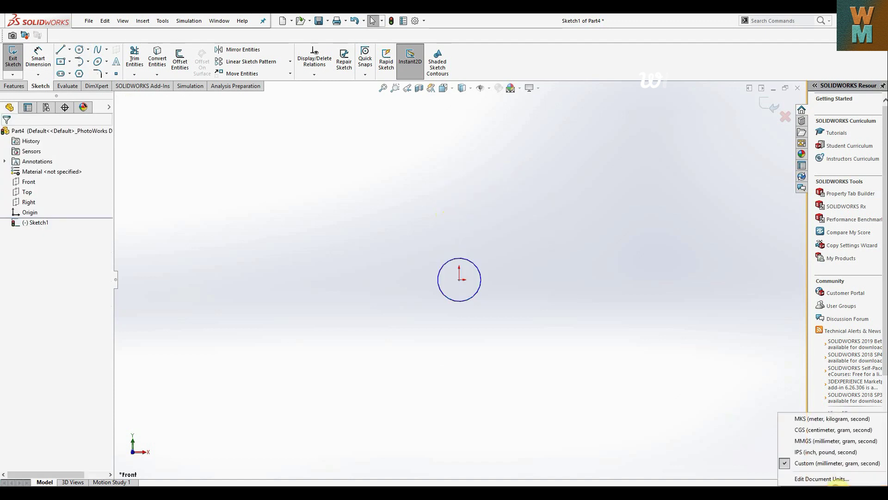
{"action": "left_click", "coordinate": [827, 440]}
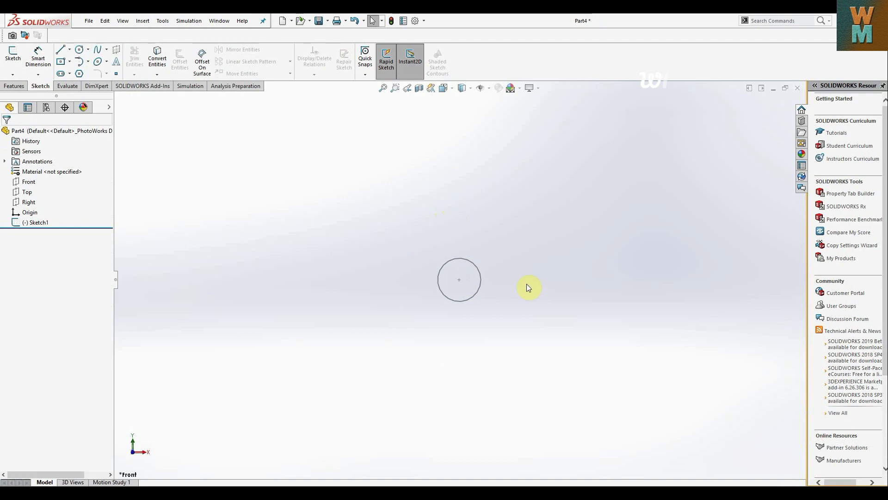
{"action": "left_click", "coordinate": [46, 59]}
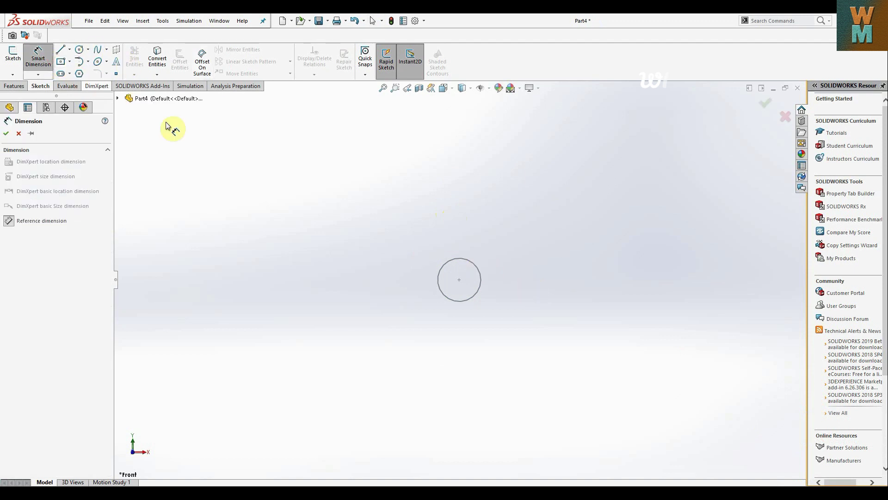
{"action": "left_click", "coordinate": [13, 54]}
{"action": "left_click", "coordinate": [33, 63]}
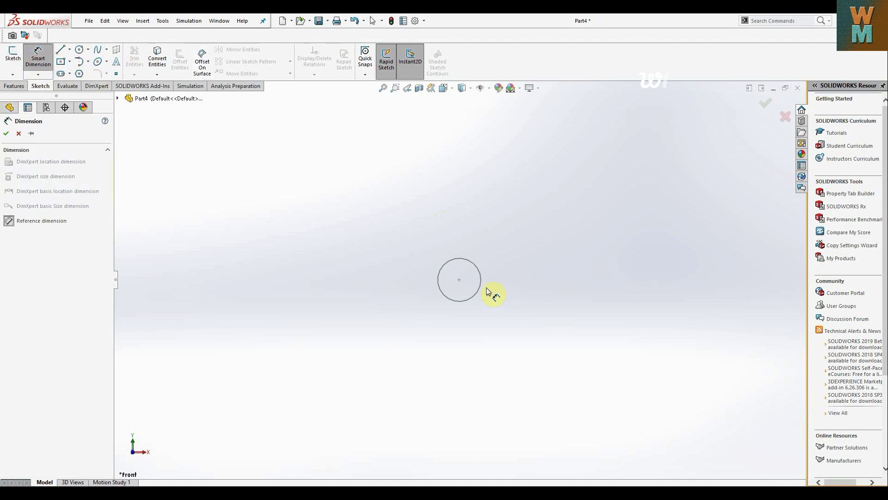
{"action": "left_click", "coordinate": [457, 261]}
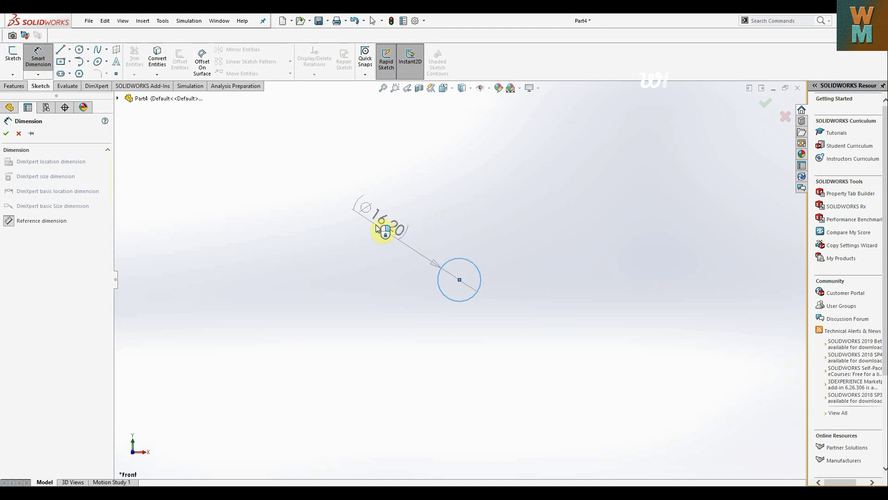
{"action": "key", "text": "Escape"}
- Reopen the circle's sketch for editing and dimension the circle's diameter to 0.25 mm
{"action": "left_click", "coordinate": [13, 54]}
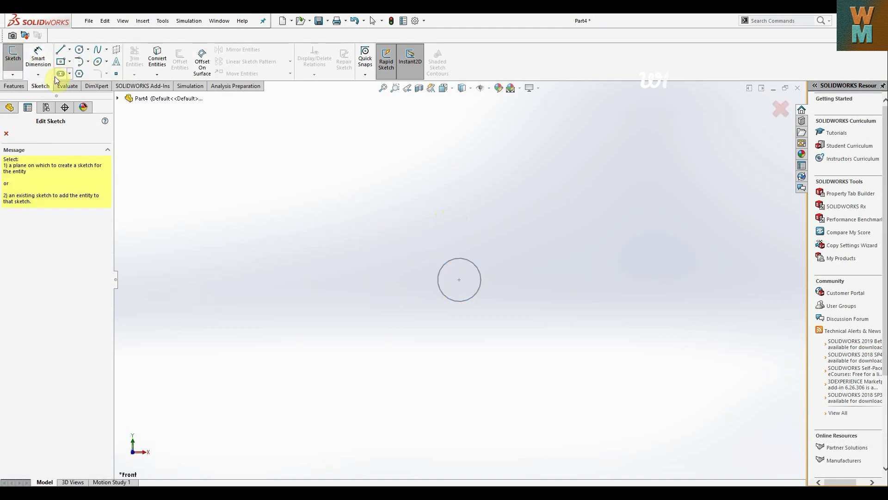
{"action": "left_click", "coordinate": [449, 261]}
{"action": "left_click", "coordinate": [38, 58]}
{"action": "left_click", "coordinate": [477, 267]}
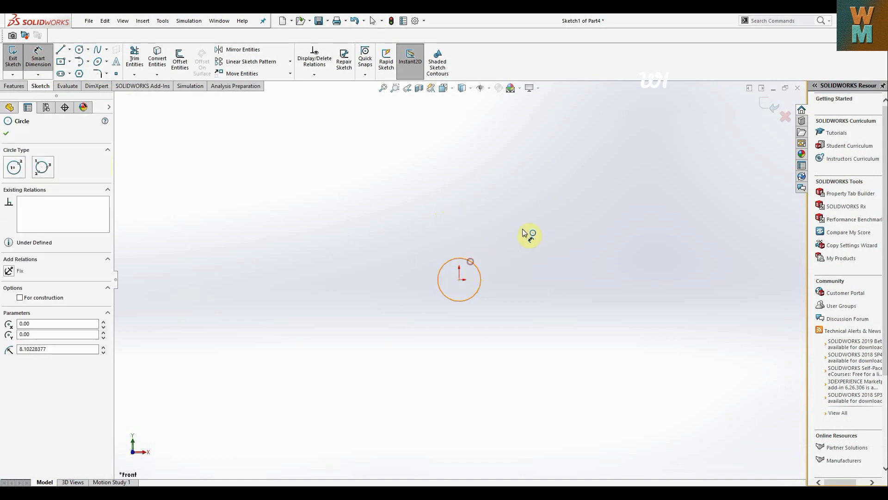
{"action": "left_click", "coordinate": [536, 223]}
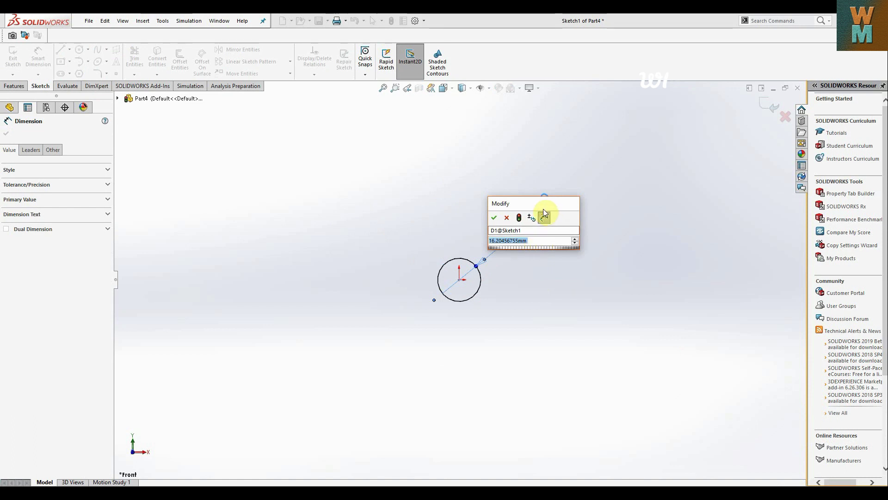
{"action": "type", "text": "0.25"}
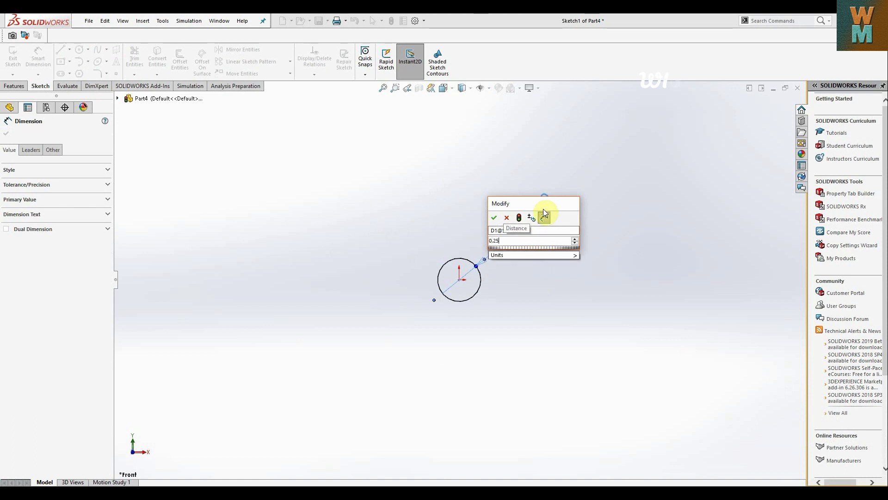
{"action": "key", "text": "Return"}
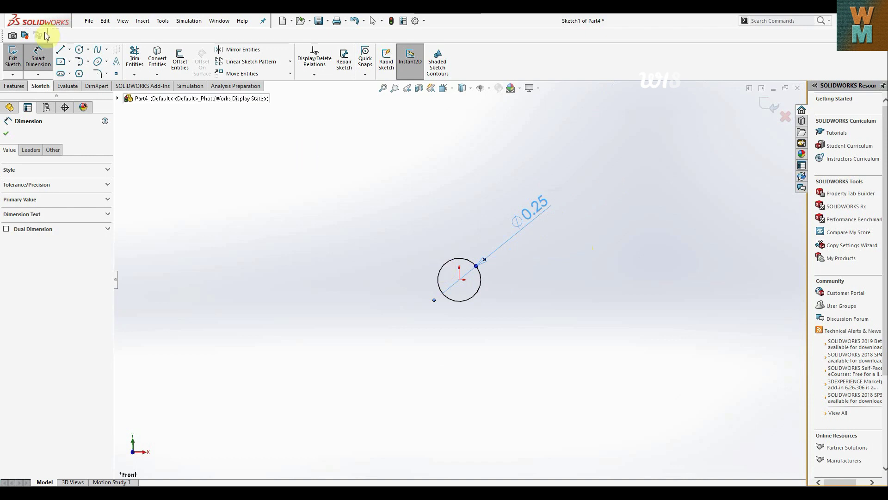
- Sketch a second circle of about 0.26 mm radius centred on the origin and dimension its diameter to 0.5 mm
{"action": "left_click", "coordinate": [80, 49]}
{"action": "left_click", "coordinate": [459, 279]}
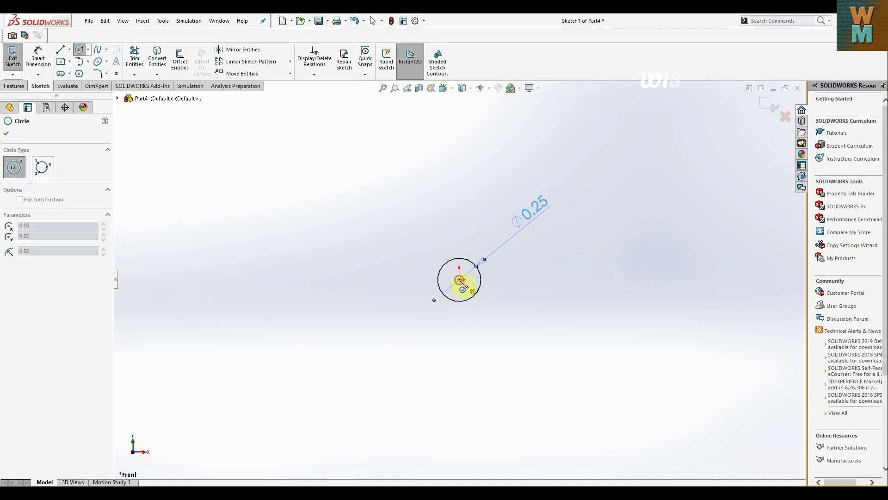
{"action": "left_click", "coordinate": [454, 237]}
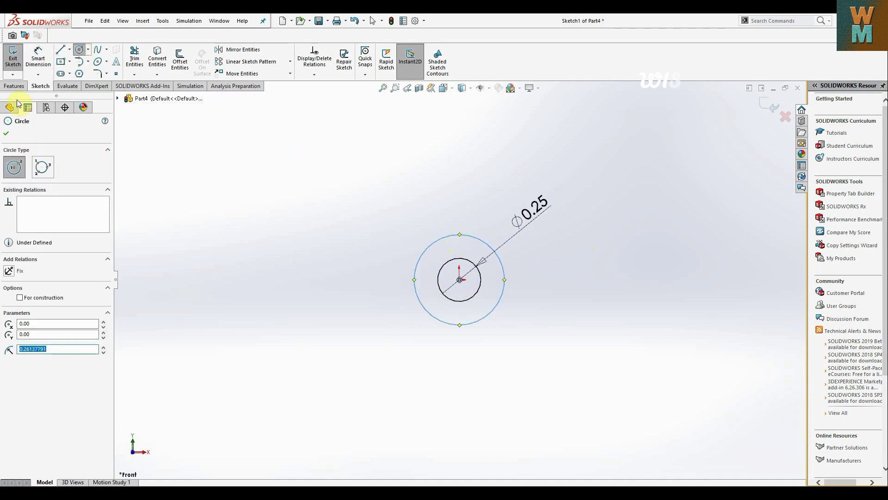
{"action": "left_click", "coordinate": [38, 58]}
{"action": "left_click", "coordinate": [437, 239]}
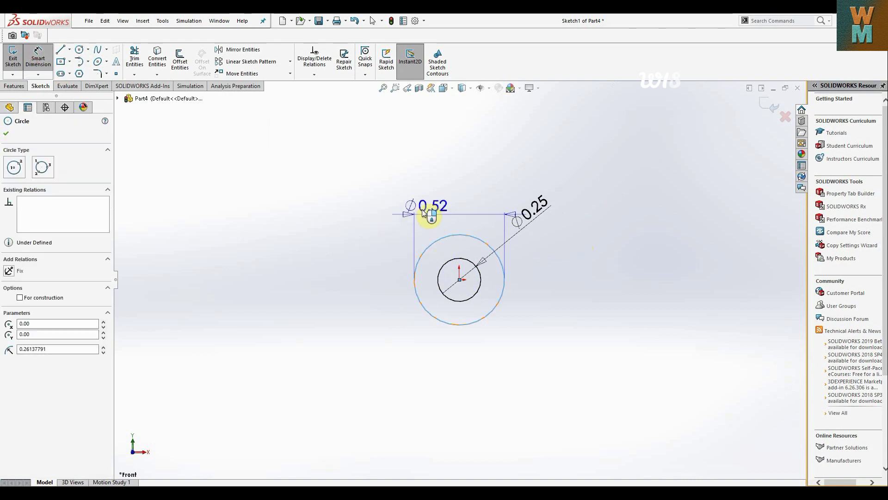
{"action": "left_click", "coordinate": [465, 162]}
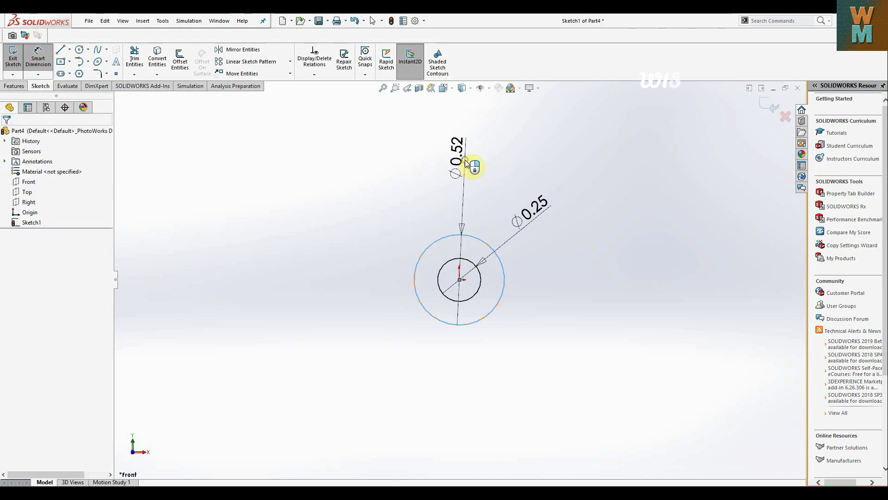
{"action": "type", "text": "0.5"}
{"action": "key", "text": "Return"}
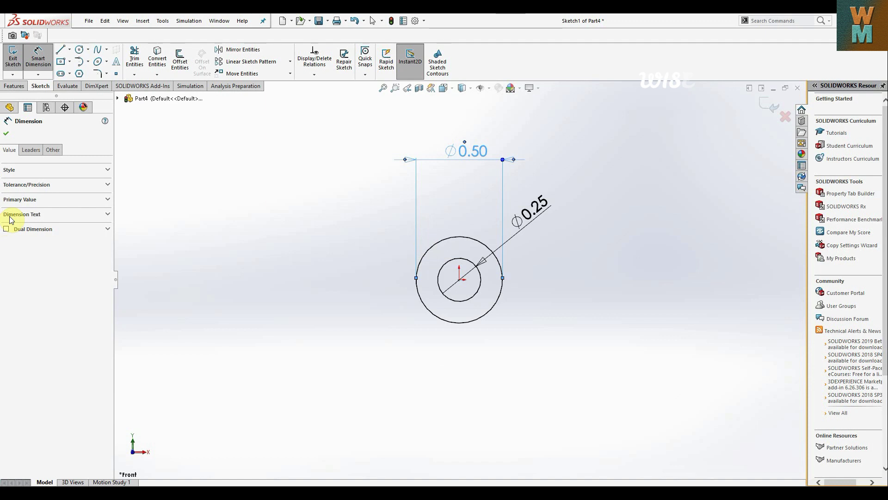
{"action": "key", "text": "Escape"}
- Sketch a third, larger circle centred on the origin and set its radius to 1 mm
{"action": "left_click", "coordinate": [80, 50]}
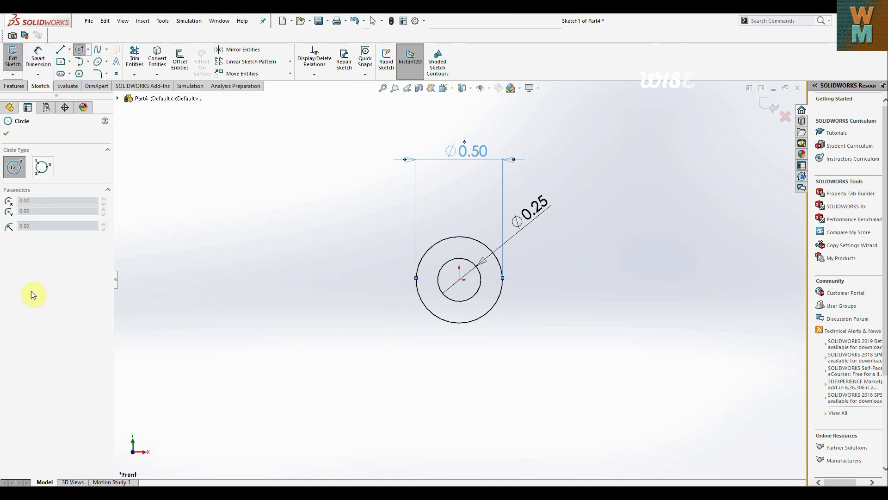
{"action": "left_click", "coordinate": [460, 279]}
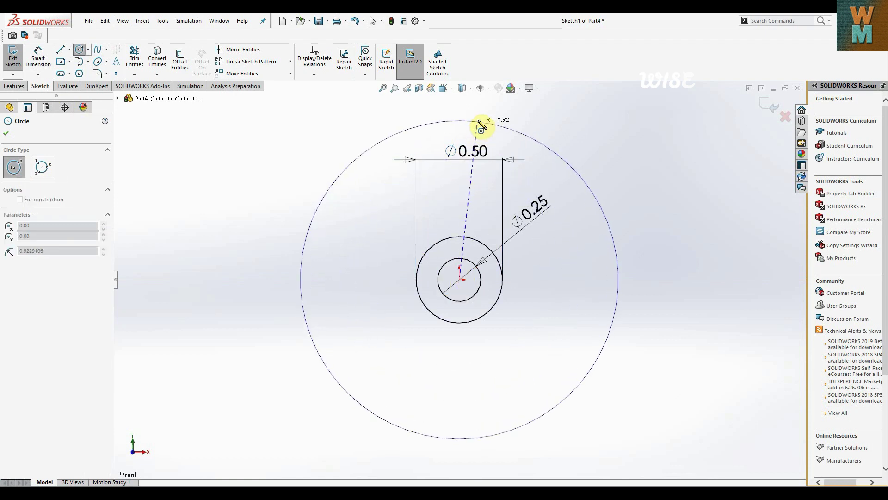
{"action": "left_click", "coordinate": [487, 108]}
{"action": "double_click", "coordinate": [70, 347]}
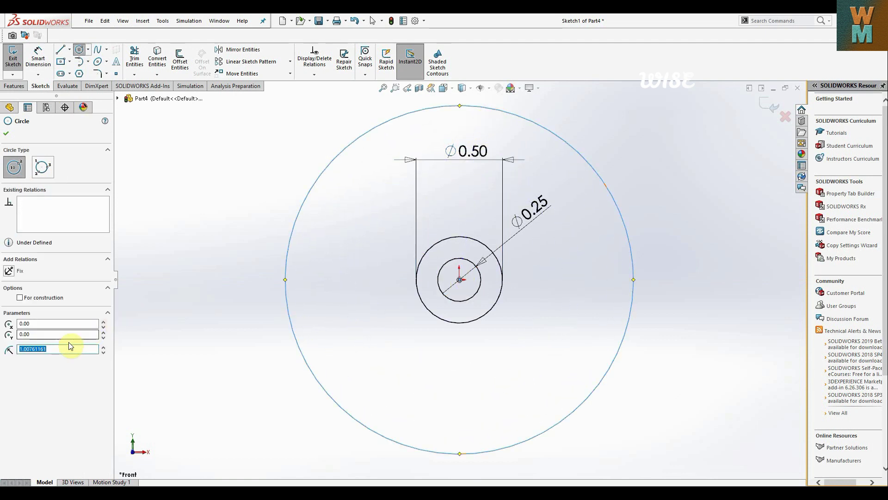
{"action": "type", "text": "1"}
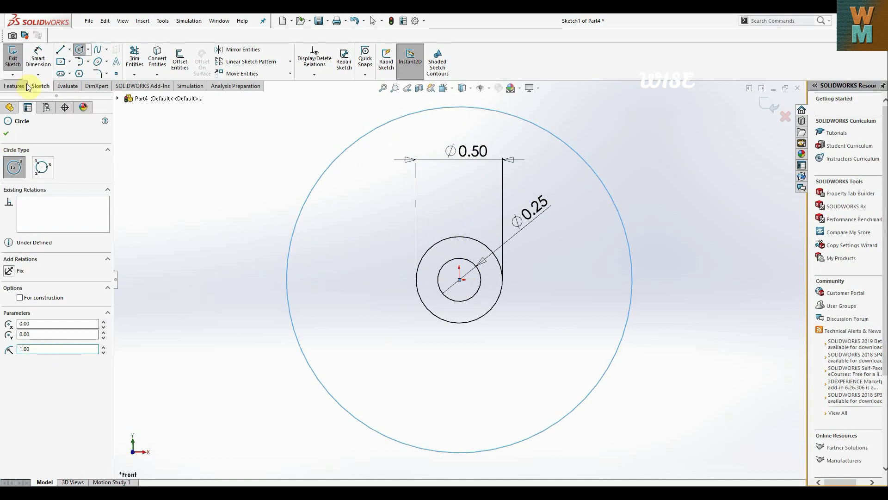
- Dimension the diameter of the outermost circle, placing the dimension beside it
{"action": "left_click", "coordinate": [35, 65]}
{"action": "left_click", "coordinate": [631, 232]}
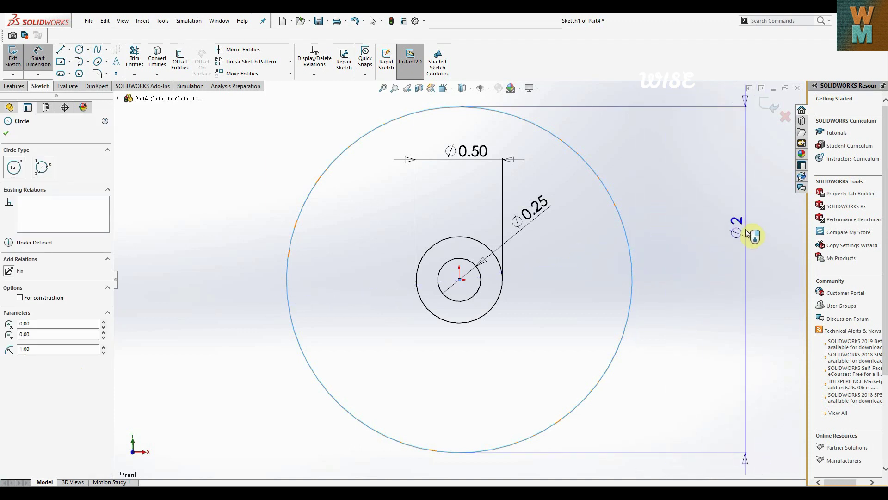
{"action": "left_click", "coordinate": [749, 232]}
{"action": "left_click", "coordinate": [705, 229]}
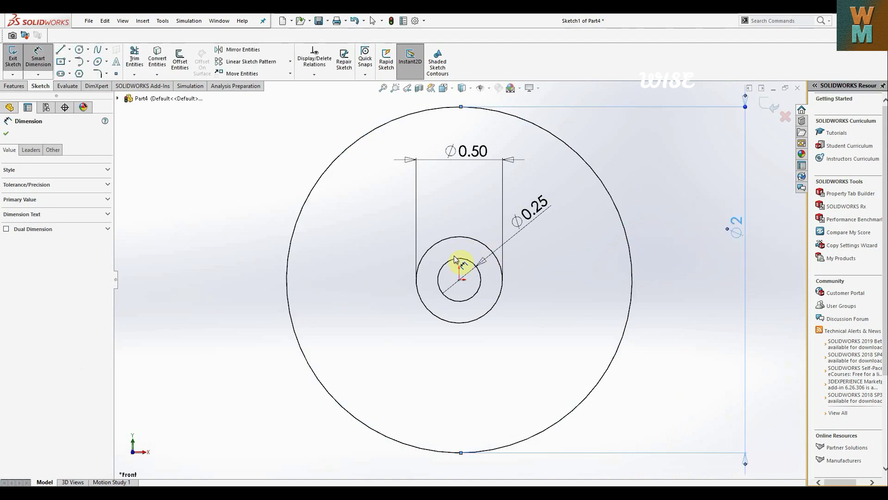
- Turn the outermost circle into construction geometry and exit the sketch
{"action": "left_click", "coordinate": [349, 146]}
{"action": "left_click", "coordinate": [20, 298]}
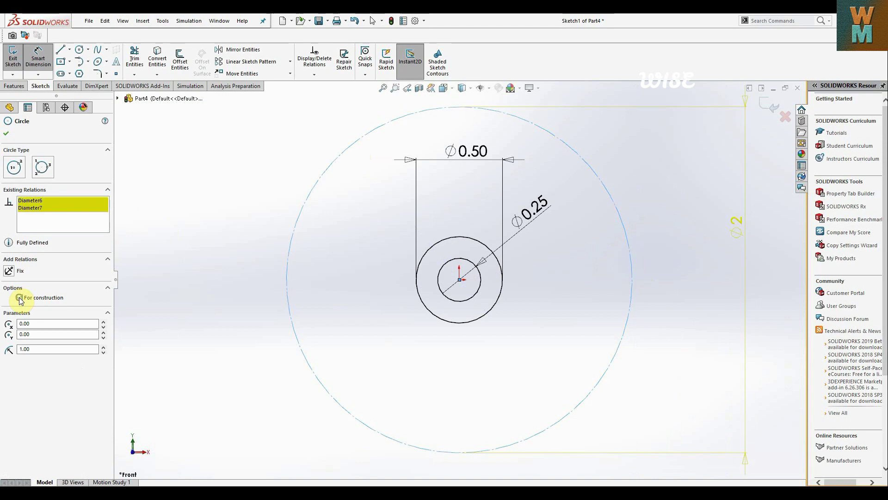
{"action": "left_click", "coordinate": [8, 134]}
{"action": "left_click", "coordinate": [383, 89]}
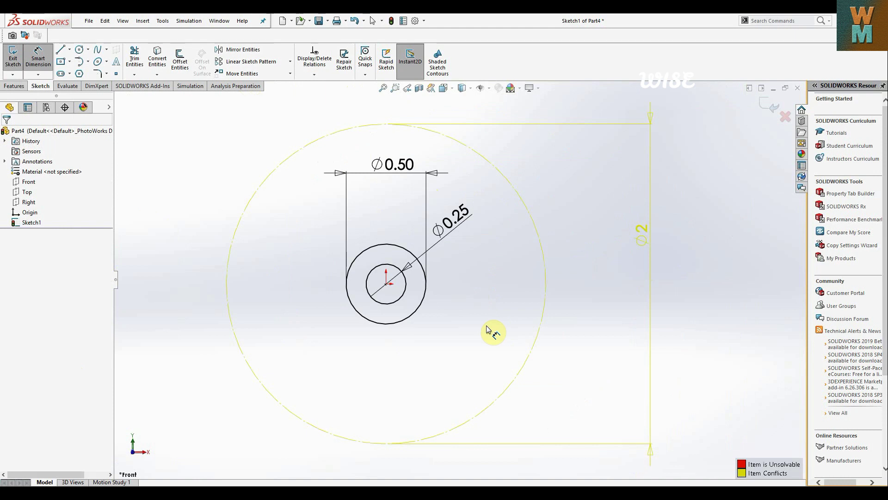
{"action": "key", "text": "z"}
{"action": "key", "text": "z"}
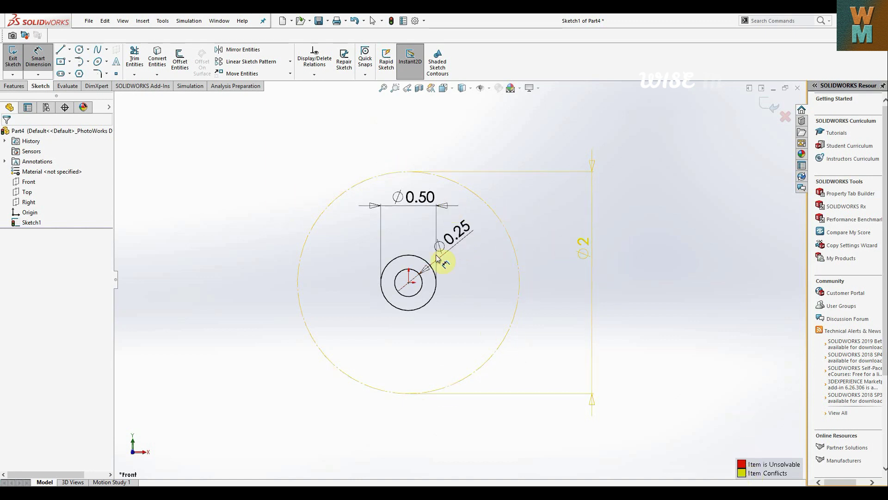
{"action": "key", "text": "Escape"}
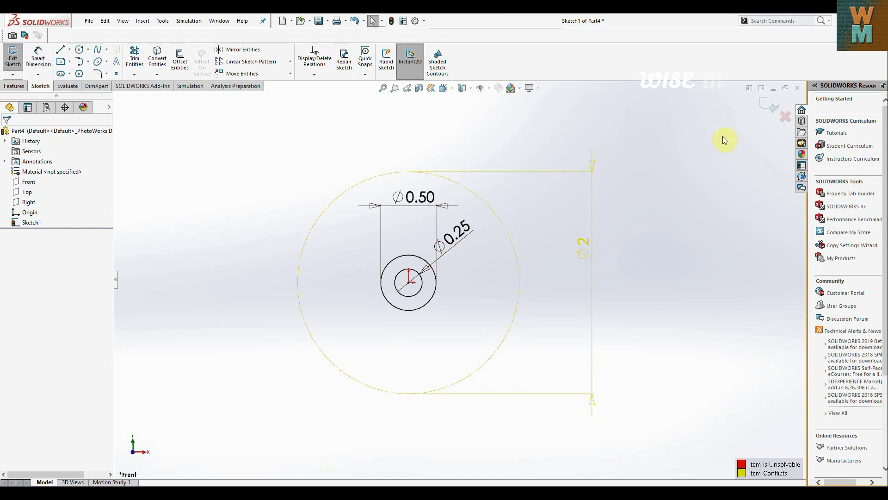
{"action": "left_click", "coordinate": [765, 111]}
{"action": "scroll", "coordinate": [423, 288], "scroll_direction": "down", "scroll_amount": 3}
{"action": "scroll", "coordinate": [423, 290], "scroll_direction": "up", "scroll_amount": 2}
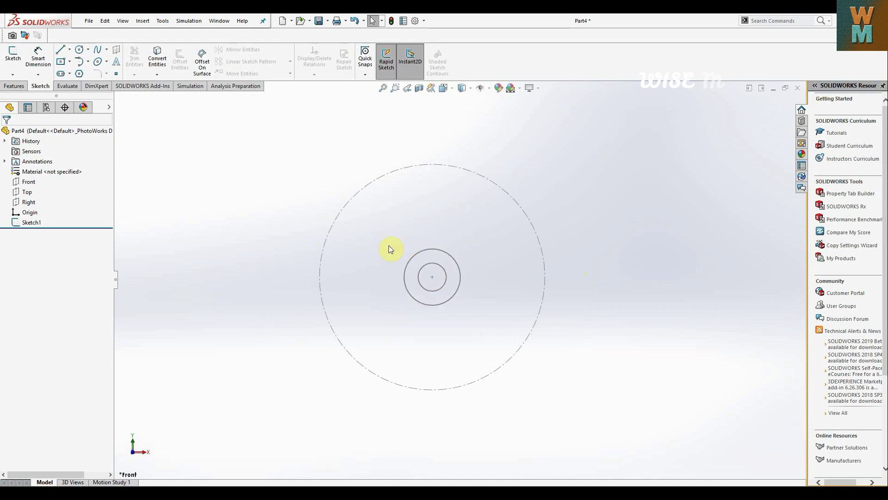
{"action": "left_click", "coordinate": [383, 88]}
- Reopen the concentric-circle sketch and draw an outer circle of about 1.48 mm radius centred on the origin
{"action": "left_click", "coordinate": [13, 57]}
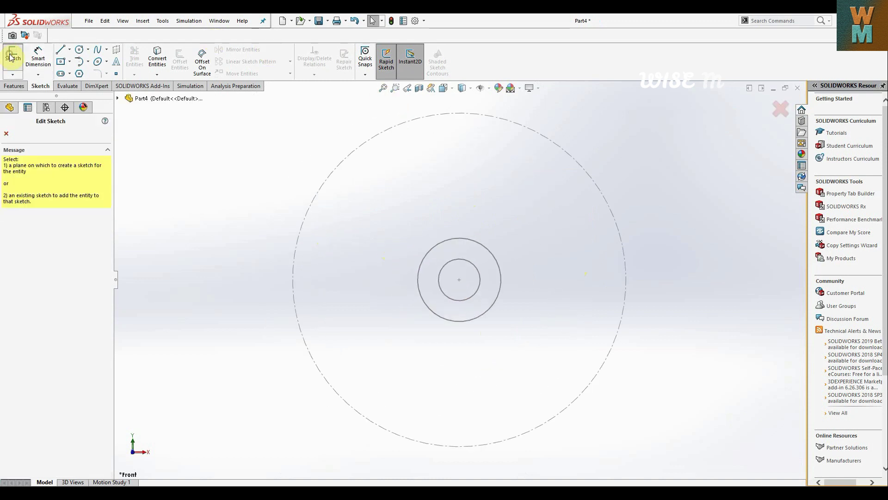
{"action": "left_click", "coordinate": [380, 135]}
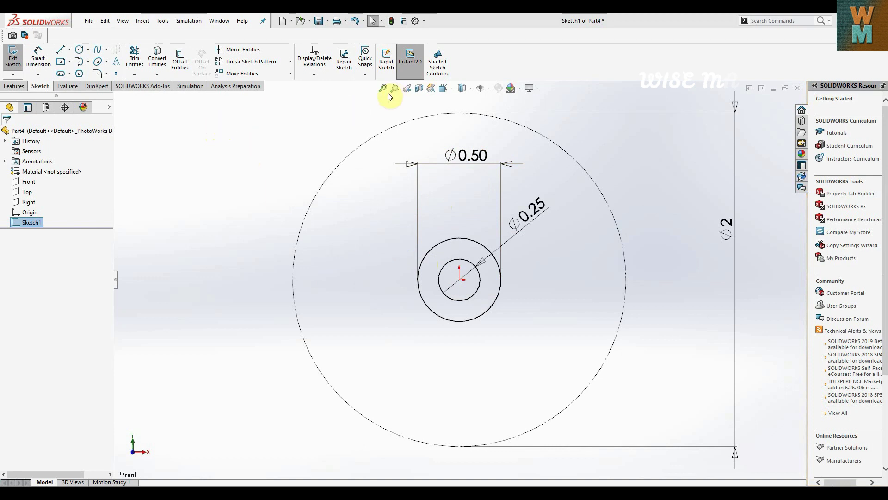
{"action": "left_click", "coordinate": [80, 49]}
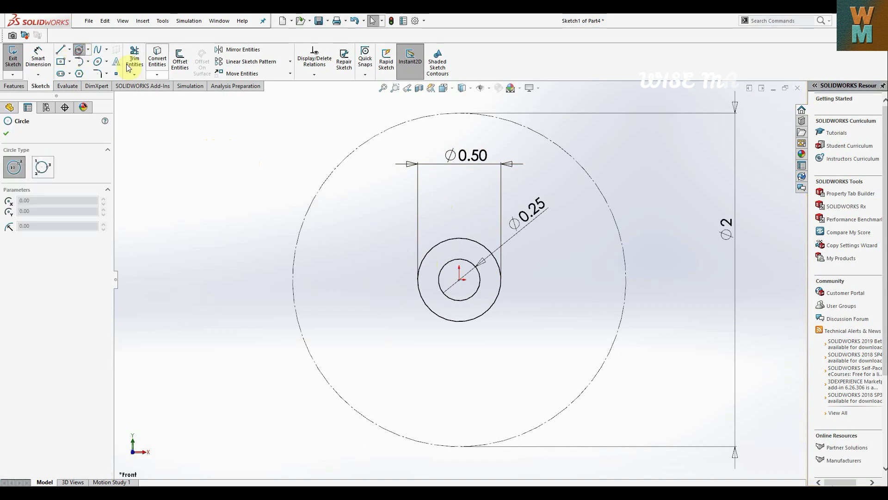
{"action": "left_click", "coordinate": [459, 279]}
{"action": "left_click", "coordinate": [618, 91]}
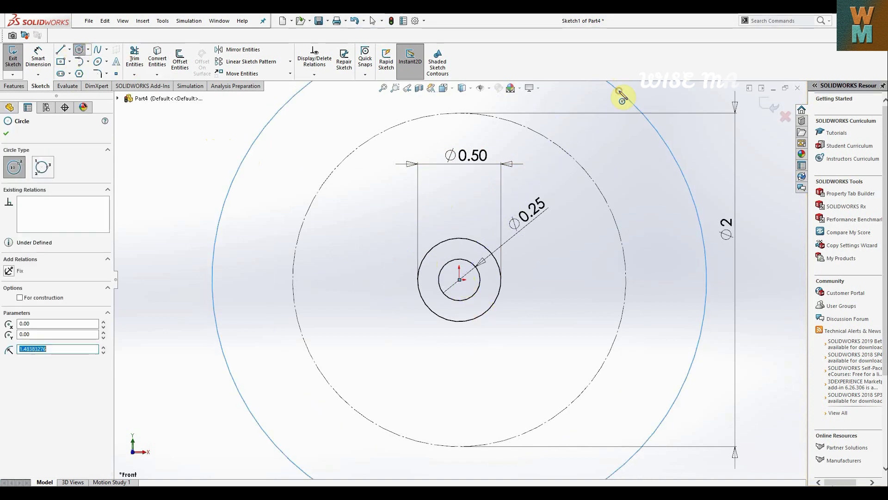
- Dimension the new outermost circle's diameter to 4 mm, placing the dimension beside the circle
{"action": "left_click", "coordinate": [48, 58]}
{"action": "left_click", "coordinate": [228, 195]}
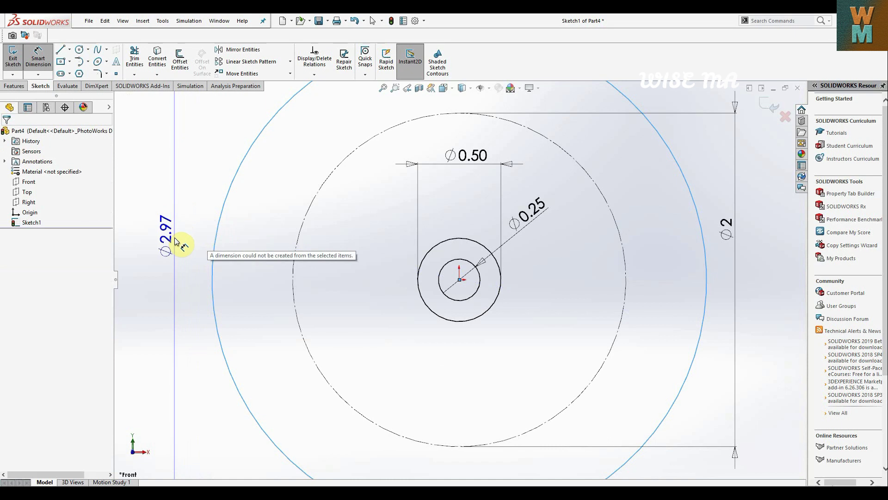
{"action": "key", "text": "Escape"}
{"action": "left_click", "coordinate": [383, 88]}
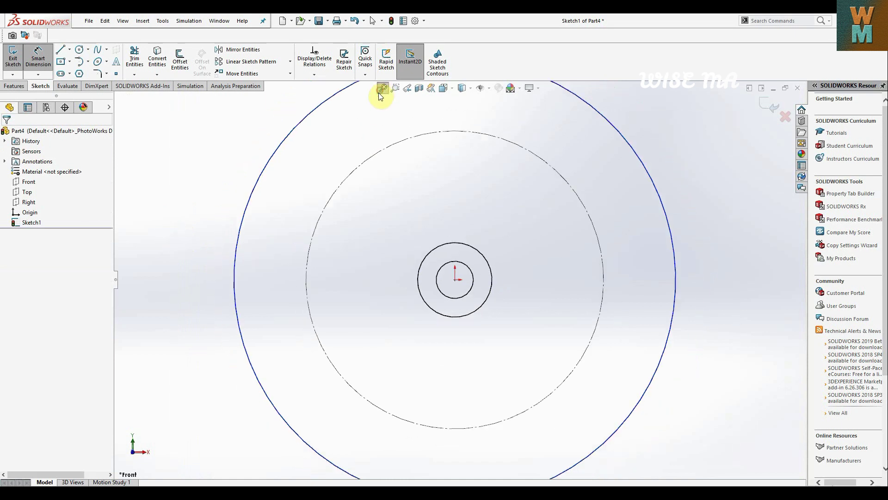
{"action": "left_click", "coordinate": [327, 169]}
{"action": "left_click", "coordinate": [215, 185]}
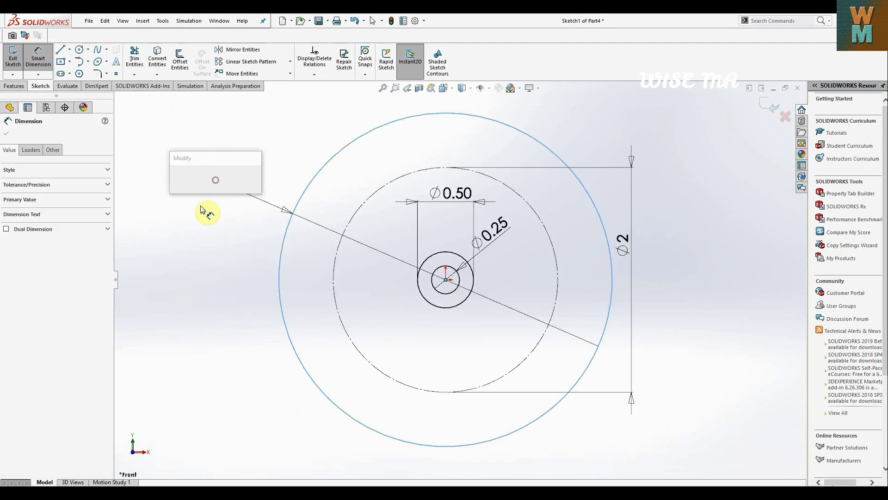
{"action": "type", "text": "4"}
{"action": "key", "text": "Return"}
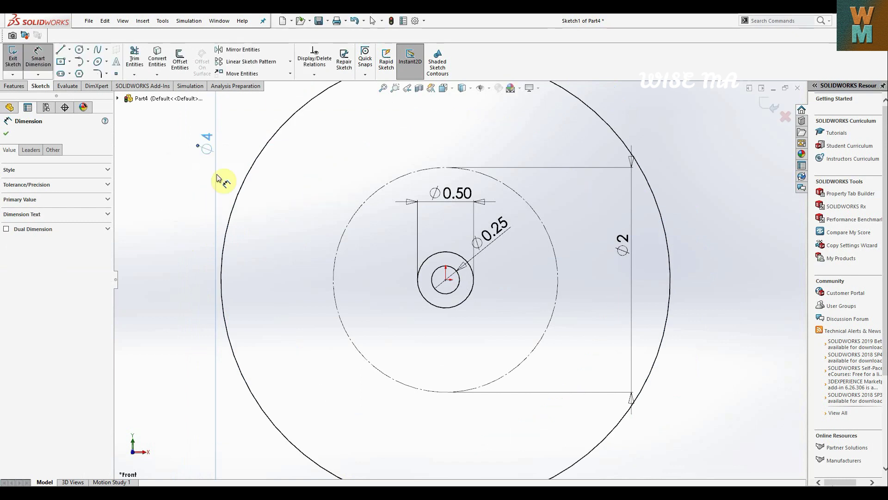
{"action": "left_click", "coordinate": [383, 88]}
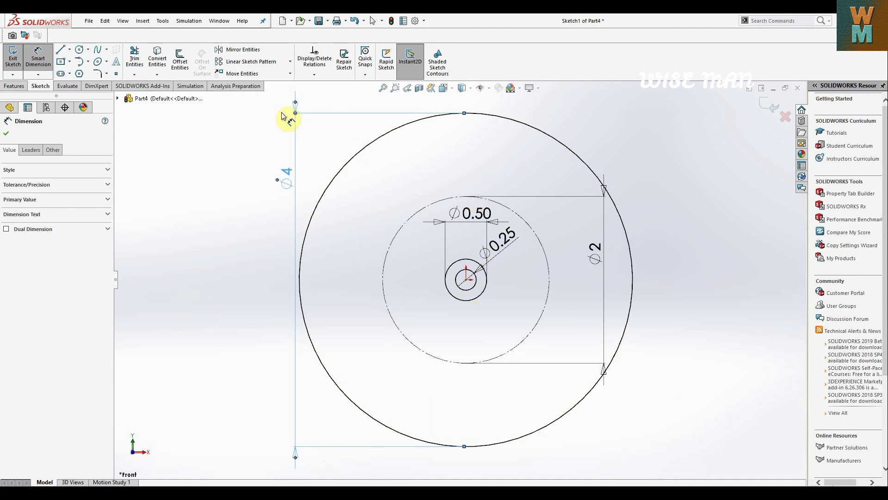
{"action": "left_click", "coordinate": [290, 66]}
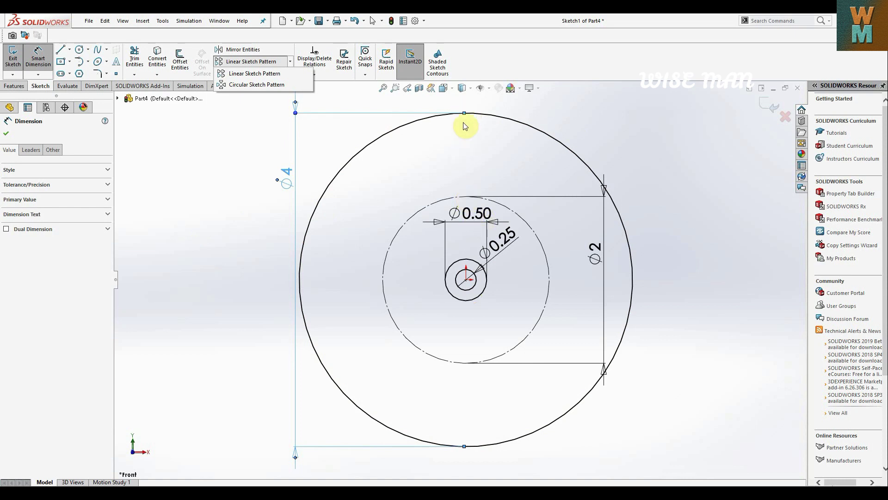
{"action": "left_click", "coordinate": [38, 74]}
{"action": "left_click", "coordinate": [69, 50]}
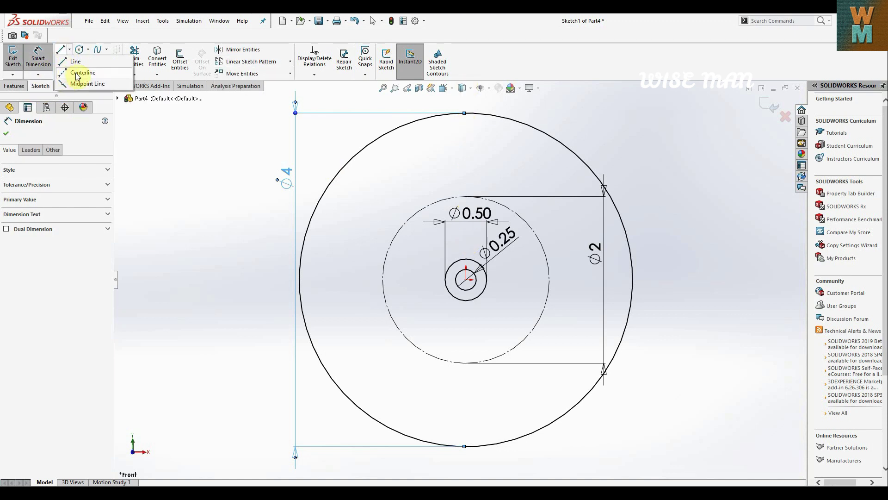
{"action": "left_click", "coordinate": [76, 73]}
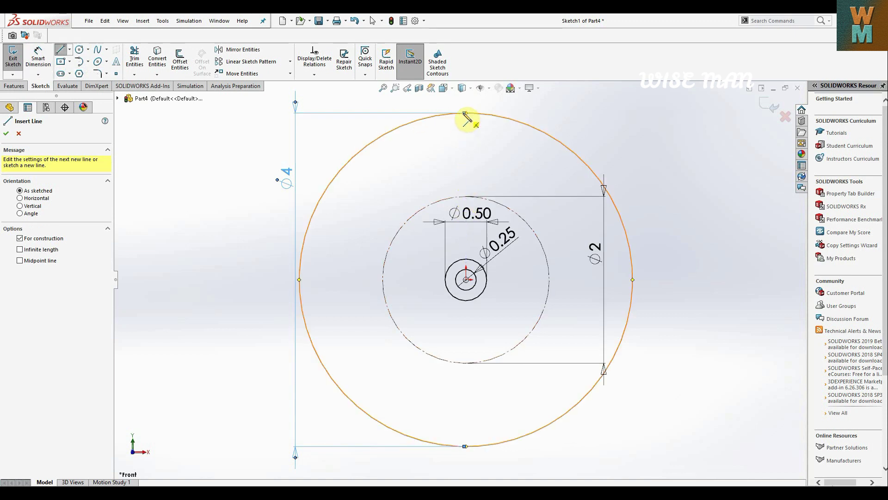
{"action": "left_click", "coordinate": [464, 113]}
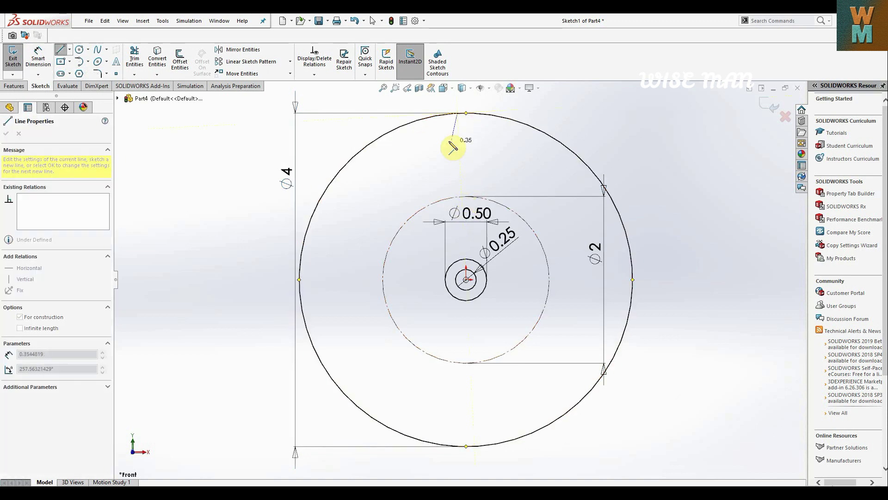
{"action": "key", "text": "Escape"}
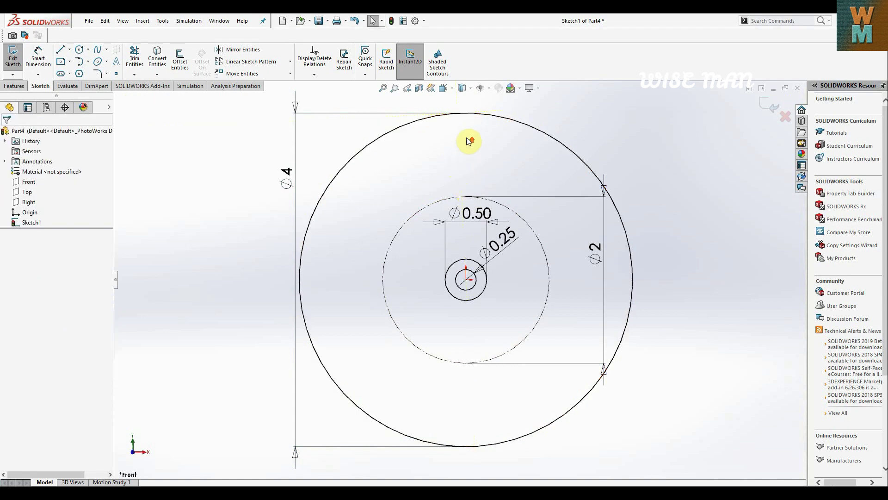
- Draw a vertical line from the outermost circle's top point to the construction circle's top point and make it construction geometry
{"action": "key", "text": "f"}
{"action": "scroll", "coordinate": [464, 153], "scroll_direction": "down", "scroll_amount": 2}
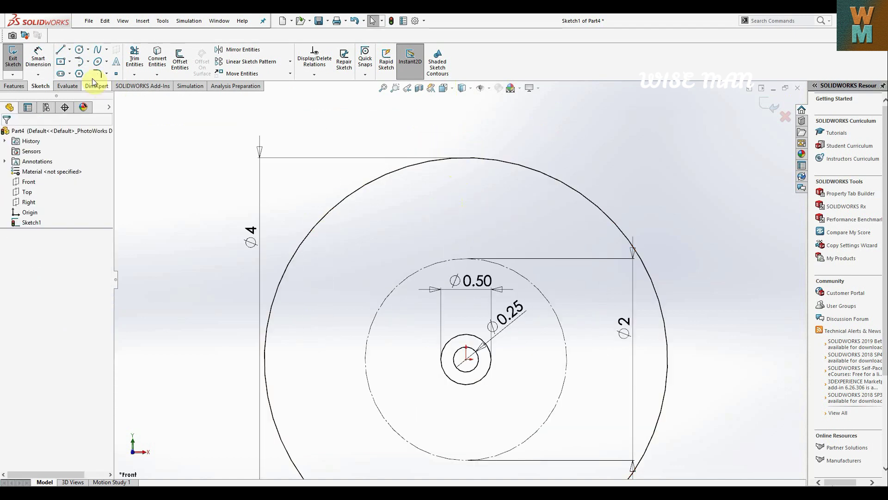
{"action": "left_click", "coordinate": [61, 50]}
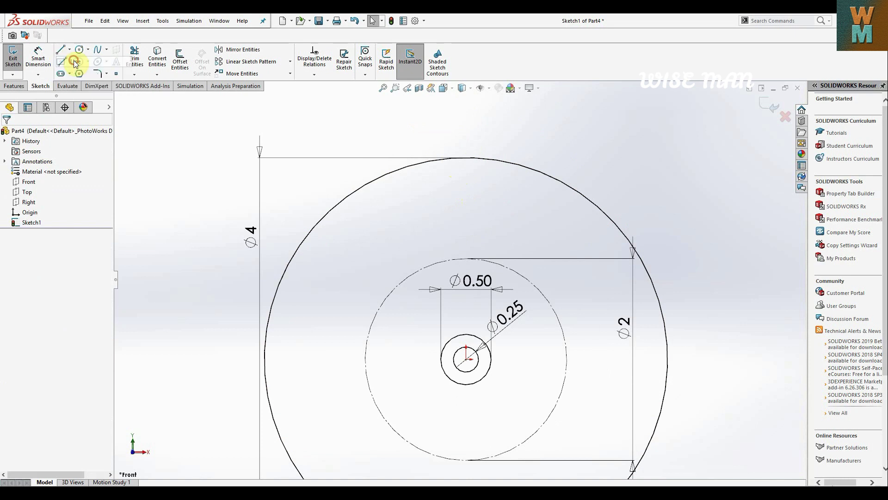
{"action": "left_click", "coordinate": [466, 158]}
{"action": "left_click", "coordinate": [466, 259]}
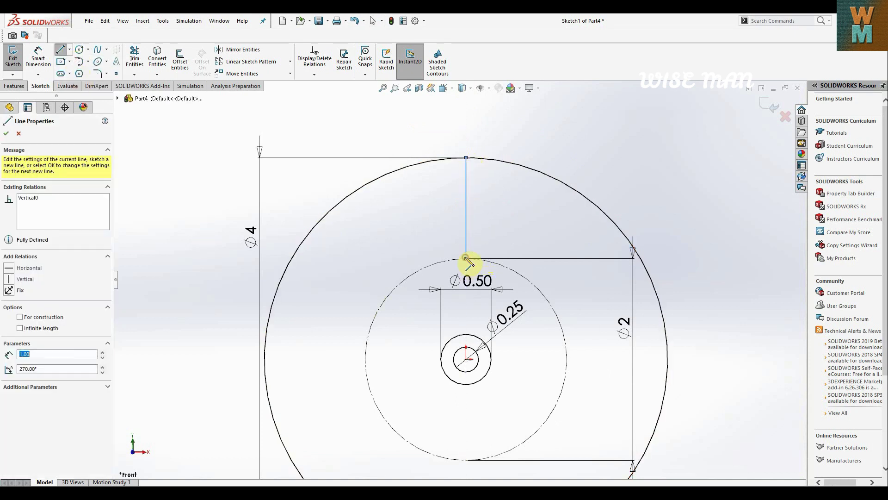
{"action": "key", "text": "Escape"}
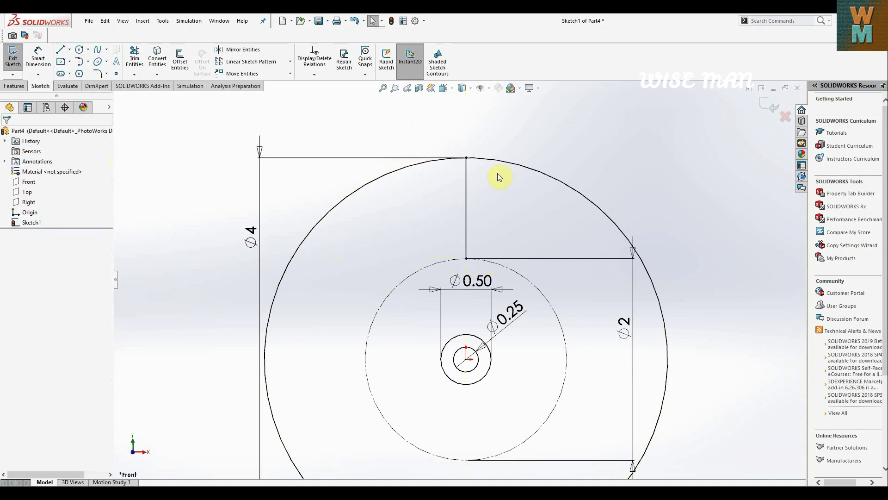
{"action": "left_click", "coordinate": [468, 184]}
{"action": "left_click", "coordinate": [19, 279]}
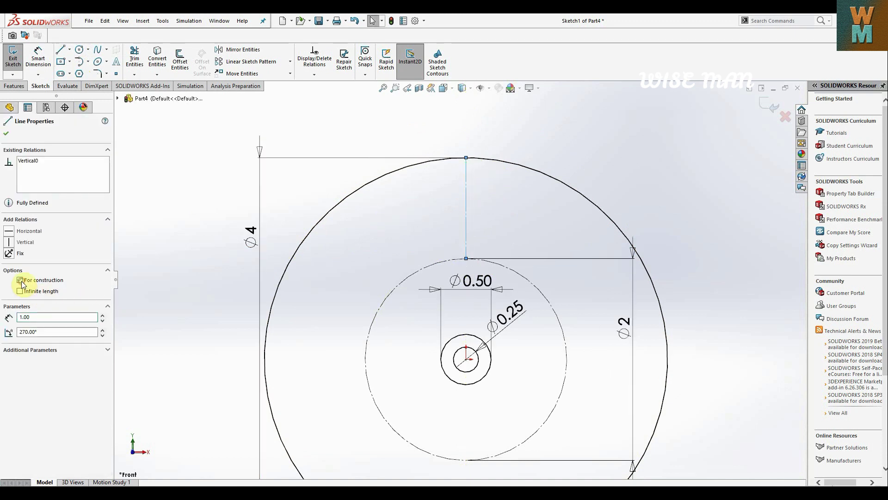
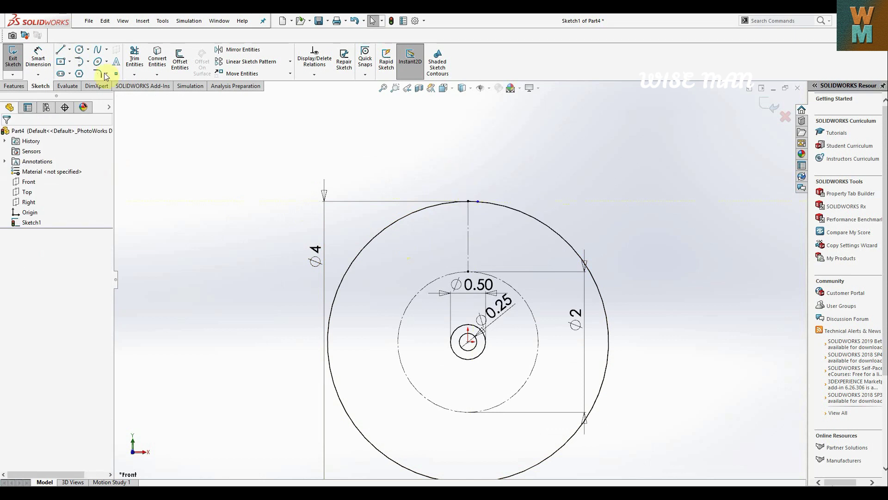
- Dimension the short line at the top of the outermost circle to a horizontal distance of 0.25/2 mm
{"action": "left_click", "coordinate": [38, 58]}
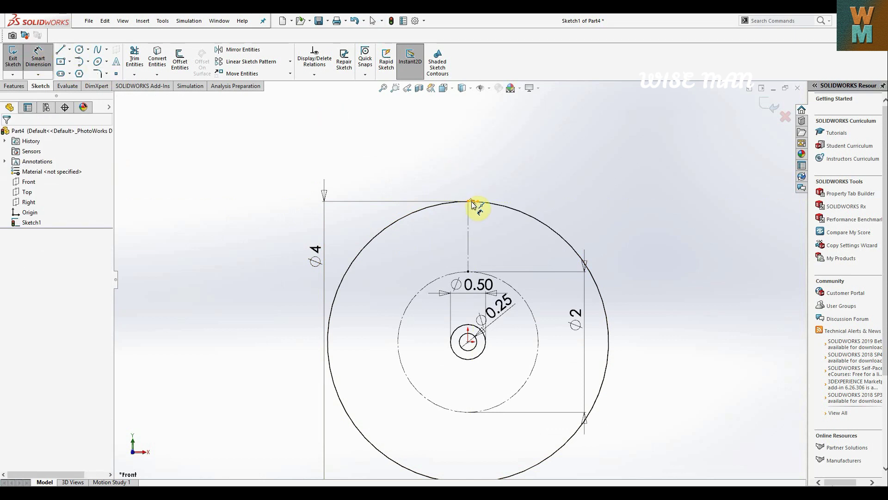
{"action": "left_click", "coordinate": [477, 204]}
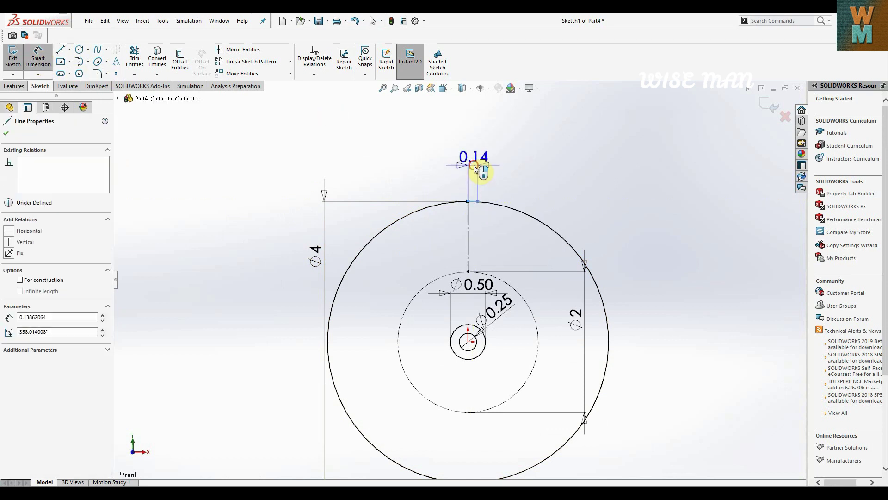
{"action": "left_click", "coordinate": [479, 171]}
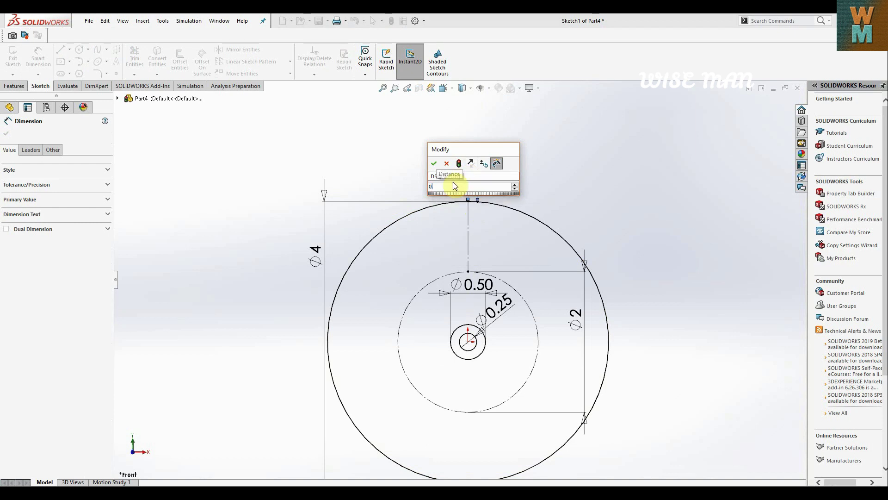
{"action": "type", "text": "0.25/2"}
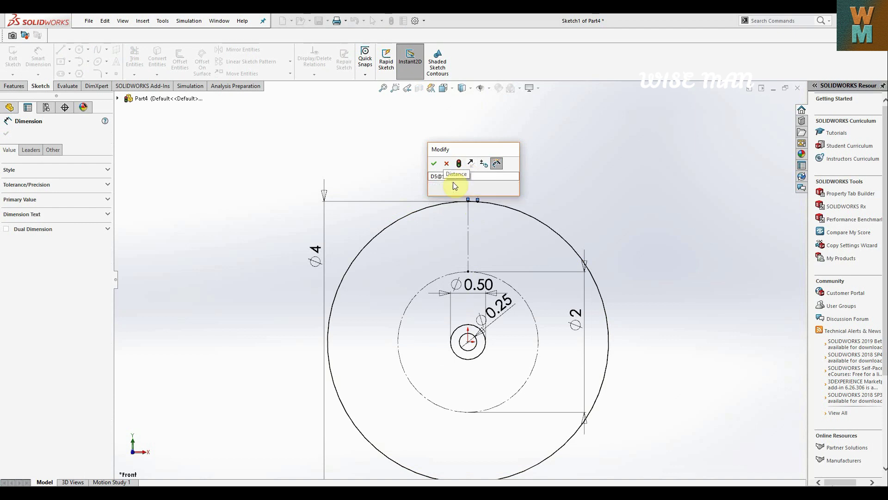
{"action": "key", "text": "Return"}
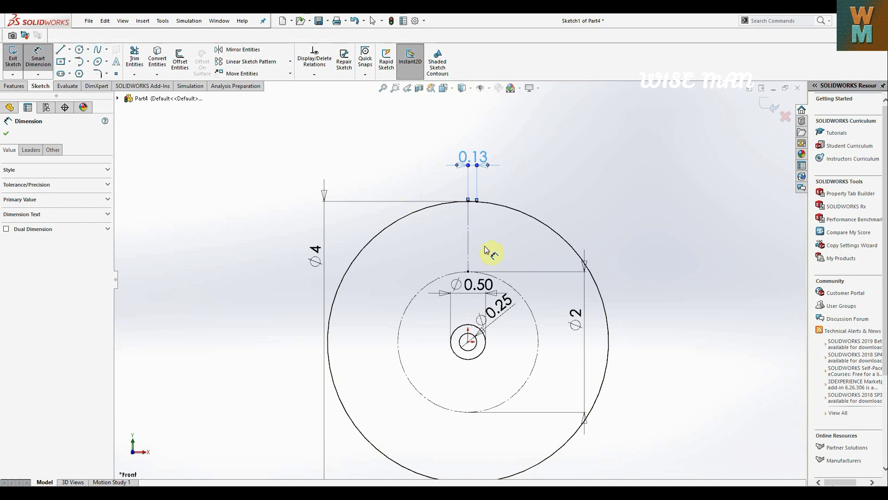
- Try to dimension the length of the vertical construction line between the two circles
{"action": "left_click", "coordinate": [469, 236]}
{"action": "left_click", "coordinate": [649, 242]}
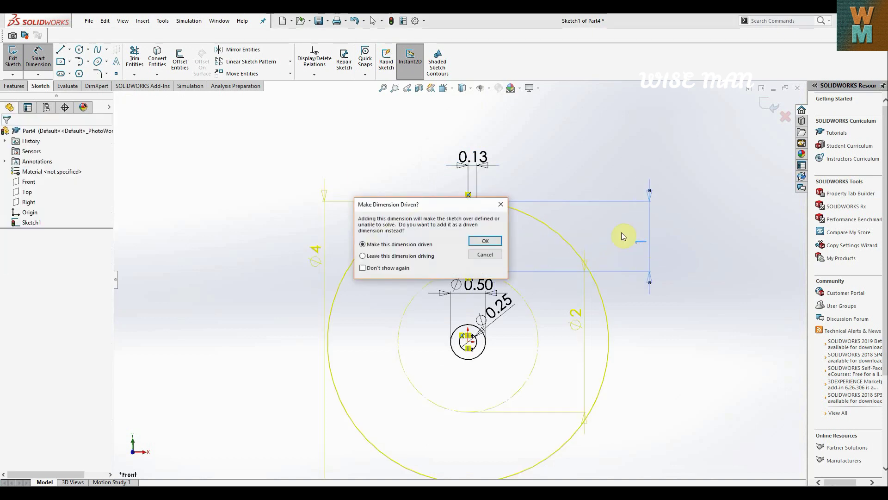
{"action": "left_click", "coordinate": [485, 244]}
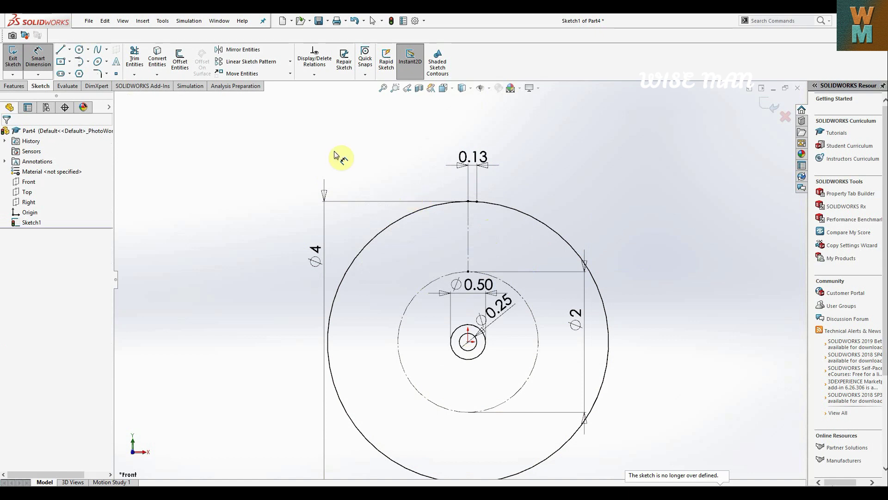
- Draw a line about 1 mm long from the short top line's free end down to the height of the construction circle's top
{"action": "left_click", "coordinate": [61, 52]}
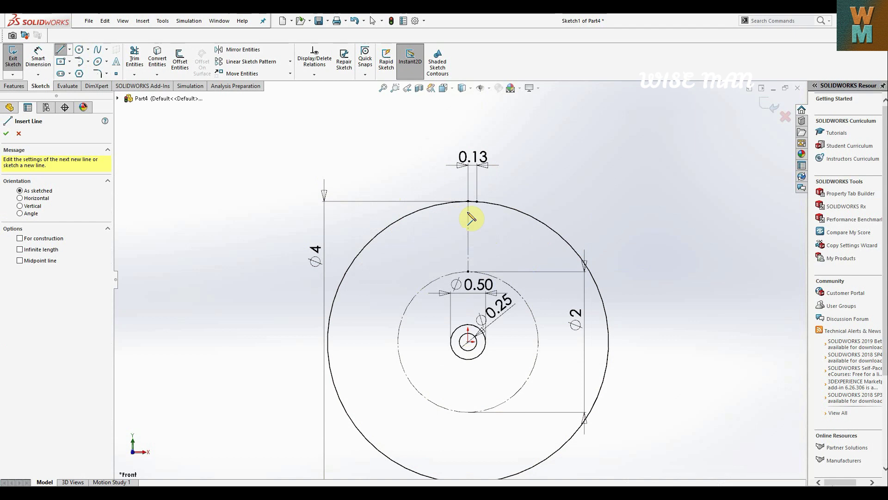
{"action": "left_click", "coordinate": [477, 202]}
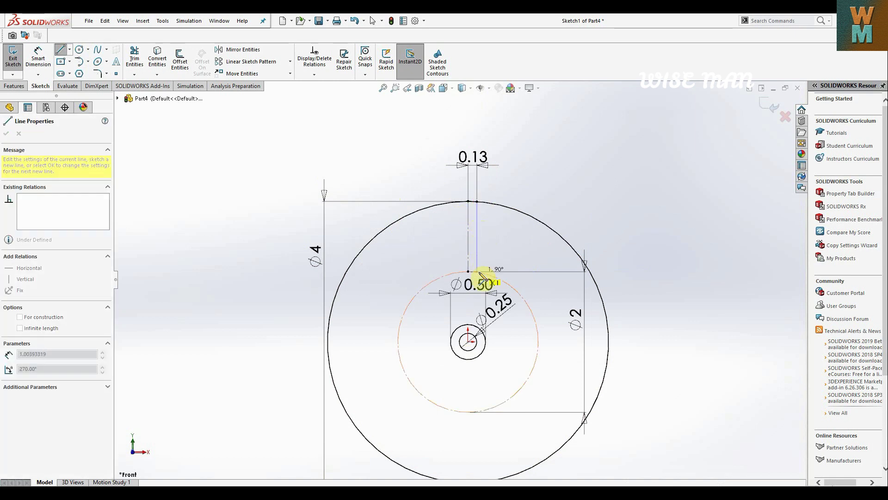
{"action": "scroll", "coordinate": [479, 275], "scroll_direction": "down", "scroll_amount": 5}
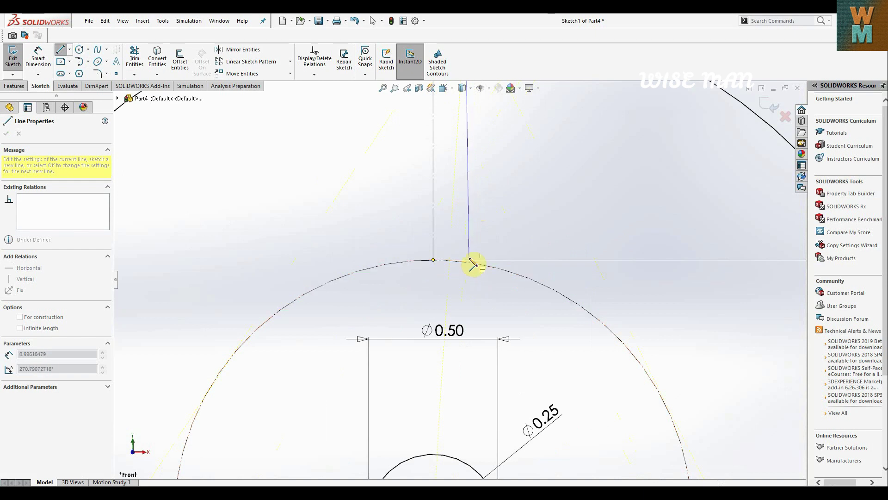
{"action": "scroll", "coordinate": [473, 255], "scroll_direction": "down", "scroll_amount": 3}
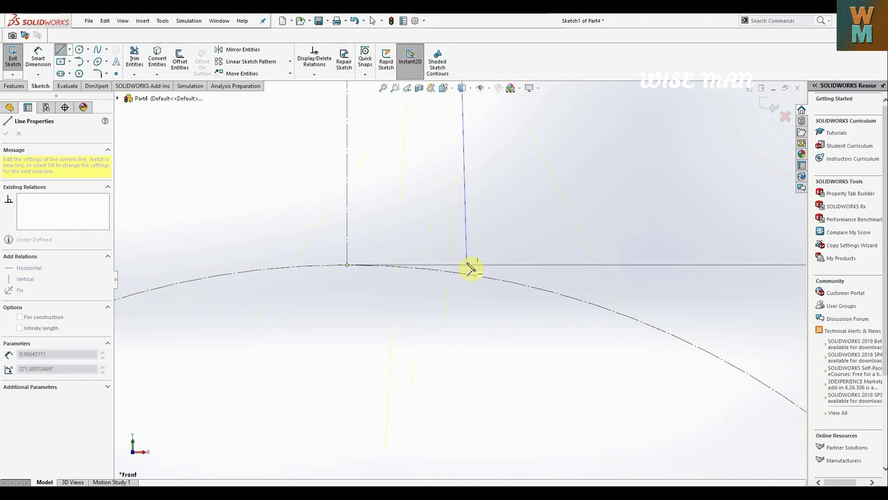
{"action": "left_click", "coordinate": [466, 265]}
{"action": "scroll", "coordinate": [476, 239], "scroll_direction": "up", "scroll_amount": 5}
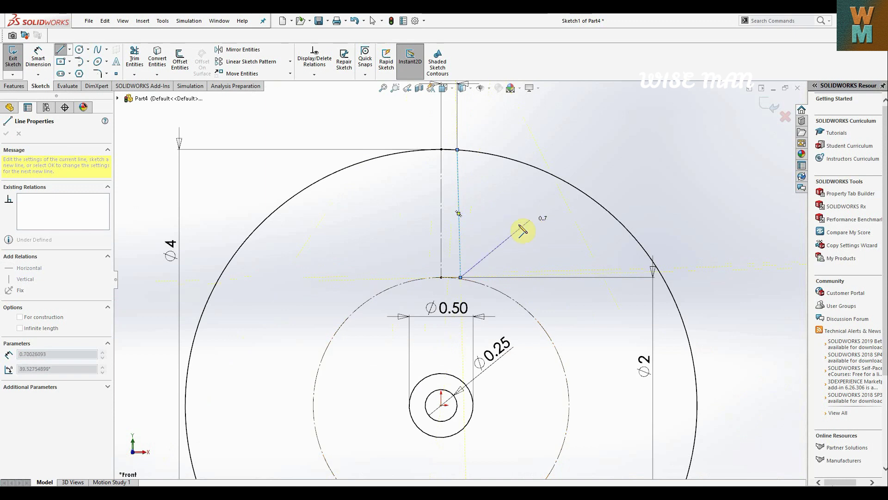
{"action": "scroll", "coordinate": [493, 203], "scroll_direction": "up", "scroll_amount": 3}
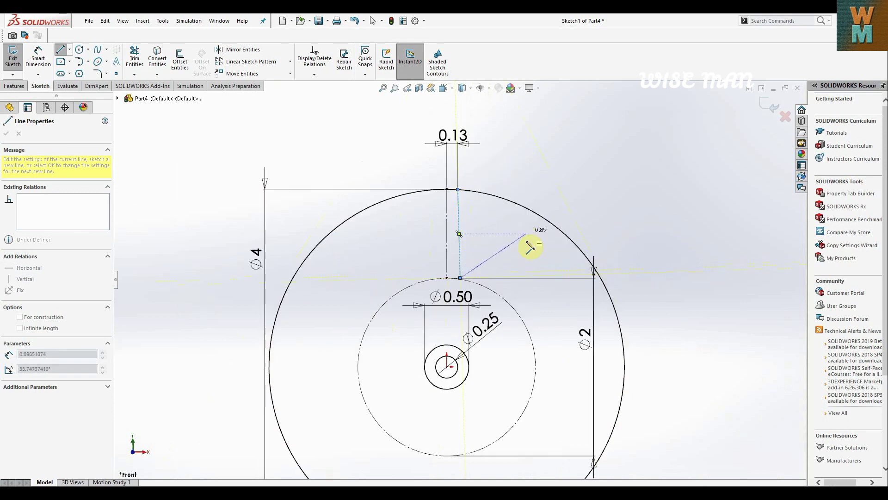
{"action": "key", "text": "Escape"}
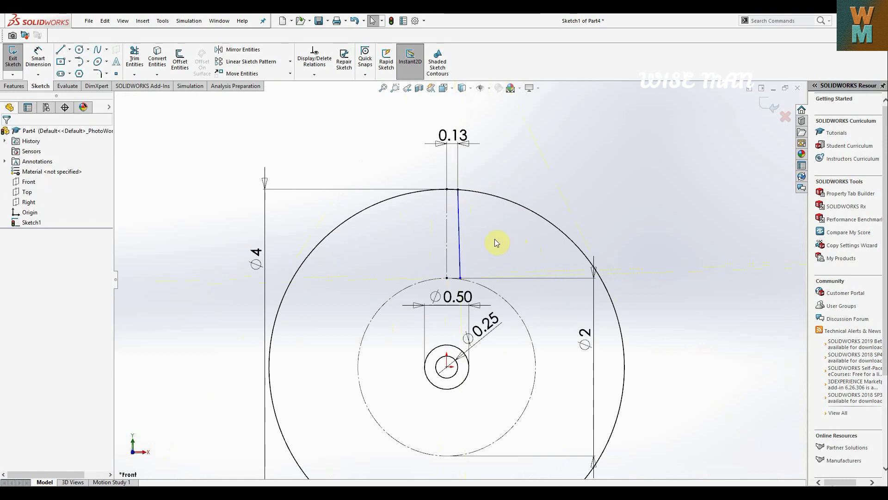
- Add a vertical relation to the slot's right side line between the outermost circle and the construction circle
{"action": "left_click", "coordinate": [462, 230]}
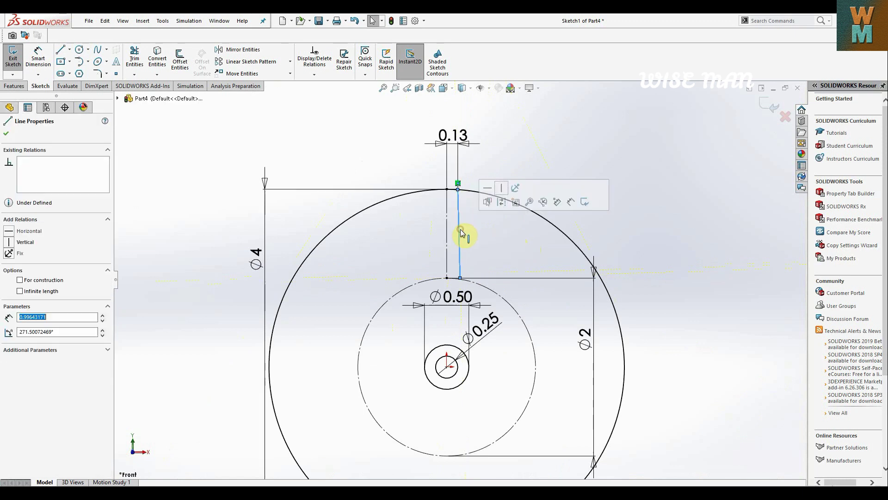
{"action": "left_click", "coordinate": [502, 189]}
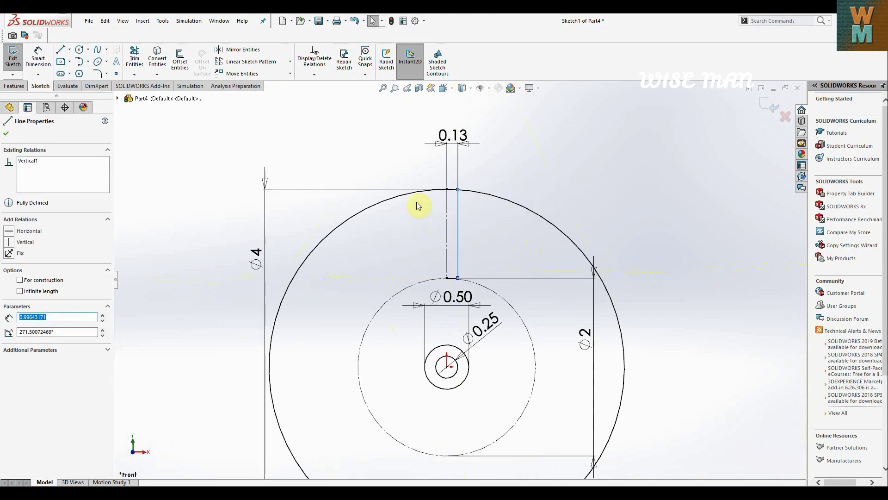
{"action": "left_click", "coordinate": [7, 134]}
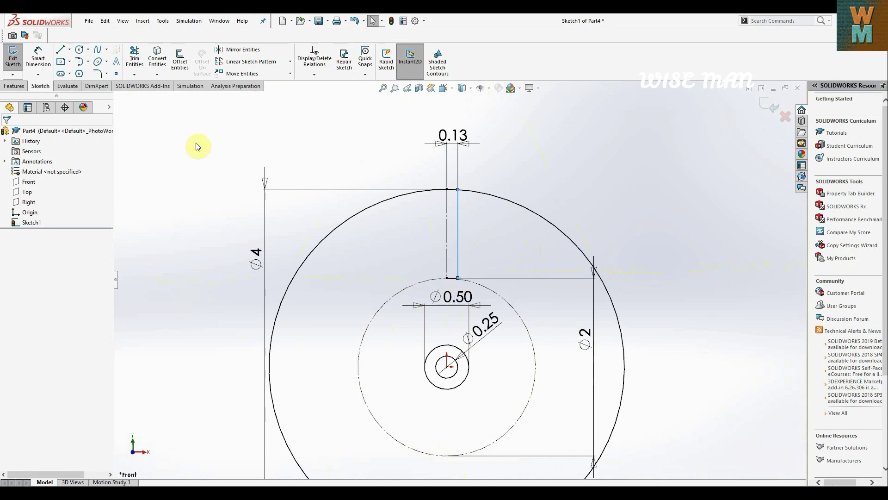
{"action": "left_click", "coordinate": [92, 50]}
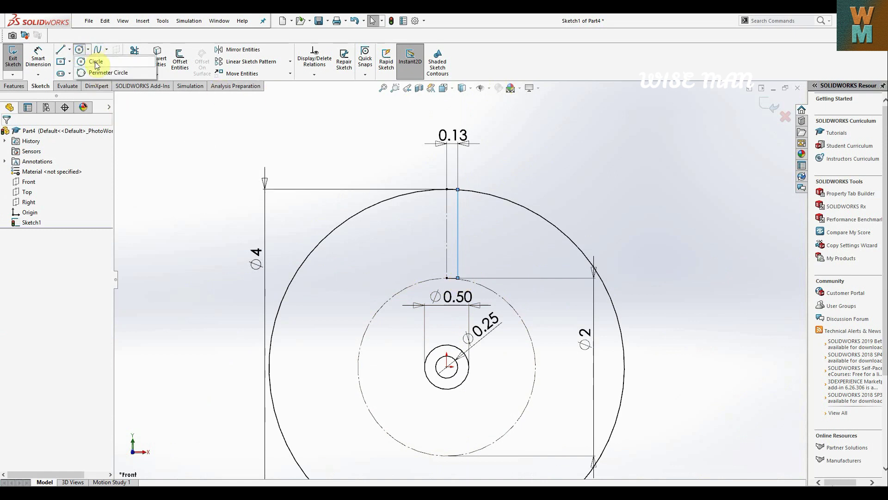
{"action": "left_click", "coordinate": [168, 149]}
{"action": "left_click", "coordinate": [87, 61]}
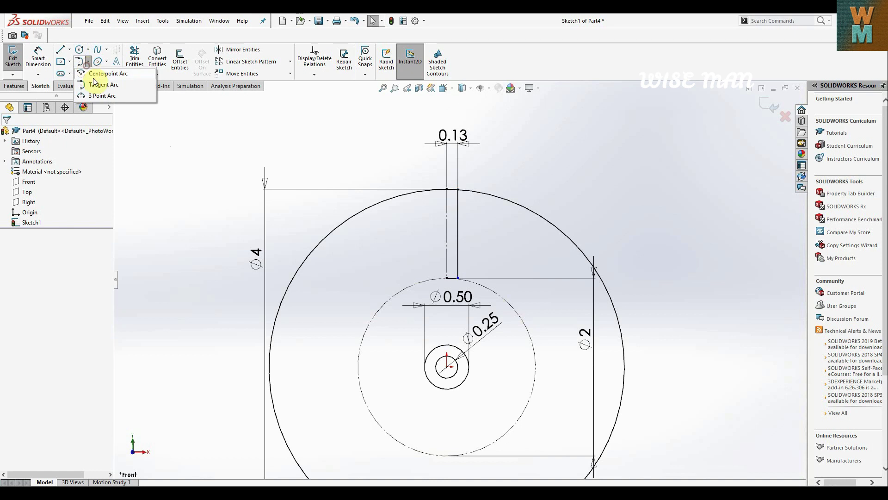
{"action": "left_click", "coordinate": [99, 85]}
{"action": "left_click", "coordinate": [447, 278]}
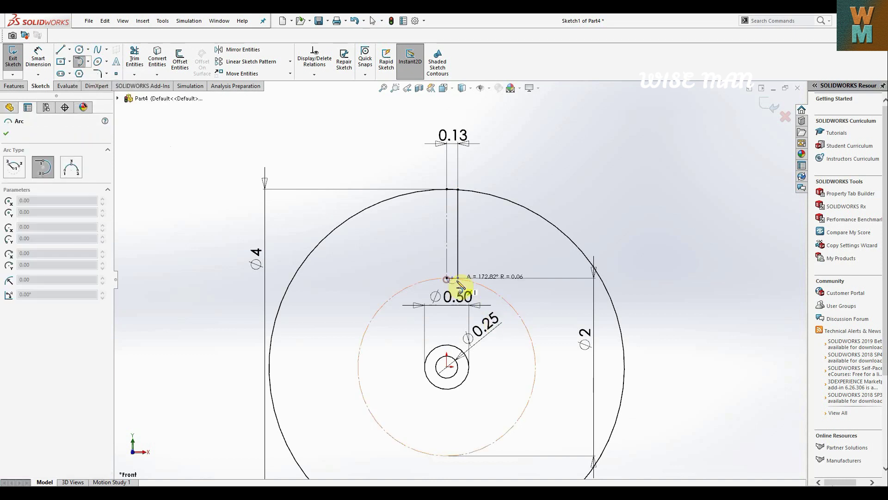
{"action": "scroll", "coordinate": [461, 283], "scroll_direction": "down", "scroll_amount": 10}
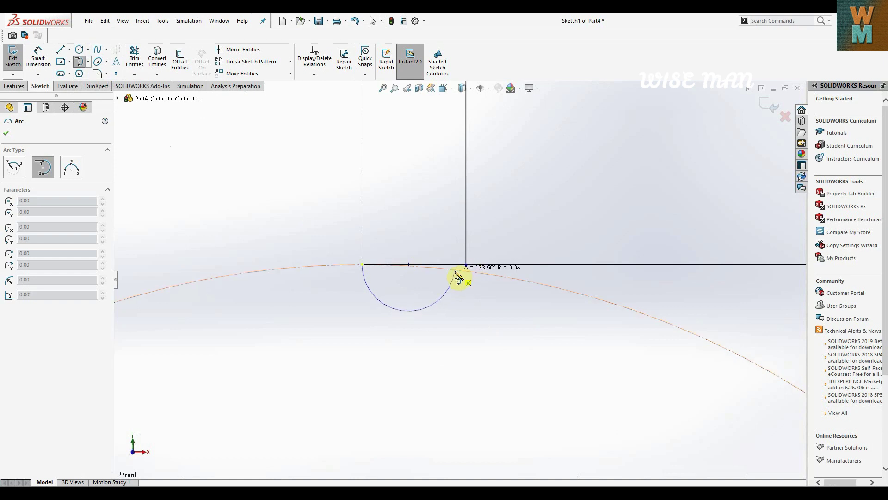
{"action": "key", "text": "Escape"}
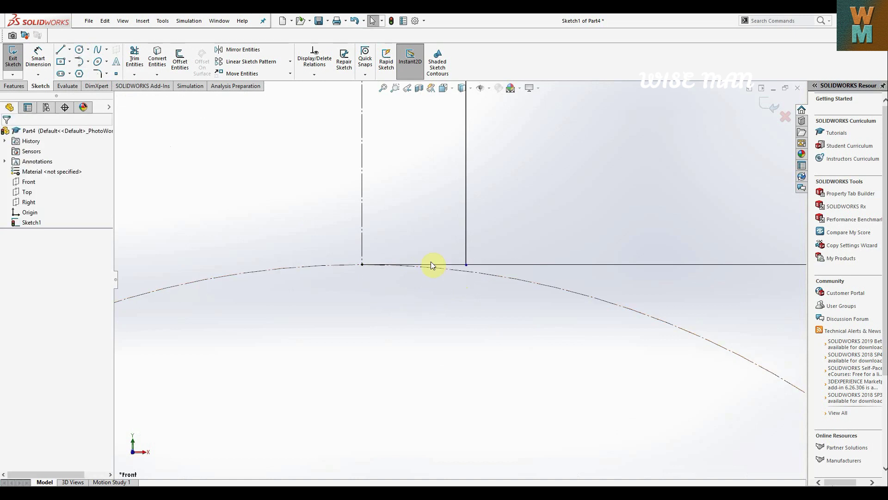
- Draw a downward half-circle centerpoint arc, centred on the construction line's lower end and starting at the right side line's lower end
{"action": "left_click", "coordinate": [87, 61]}
{"action": "left_click", "coordinate": [100, 85]}
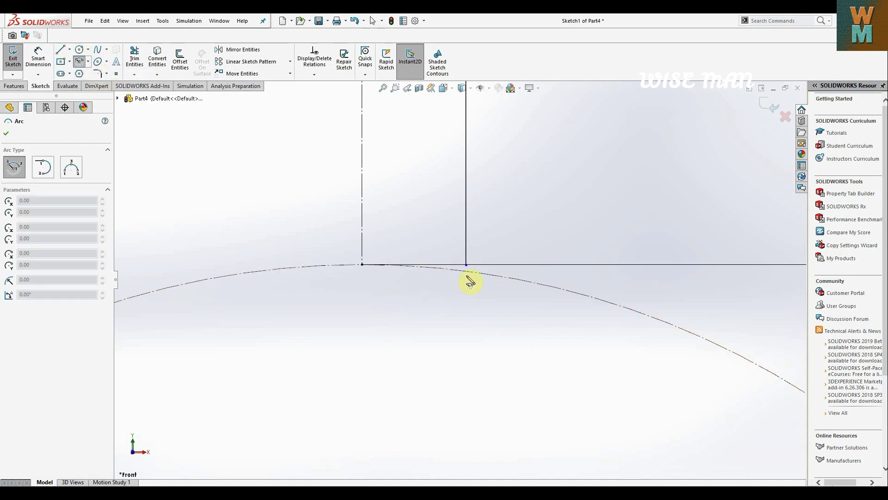
{"action": "left_click", "coordinate": [361, 265]}
{"action": "left_click", "coordinate": [466, 264]}
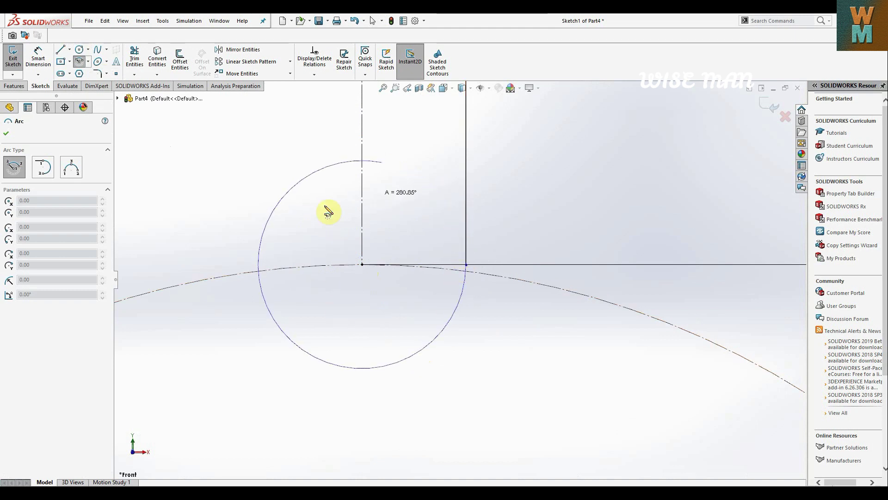
{"action": "left_click", "coordinate": [260, 265]}
{"action": "key", "text": "Escape"}
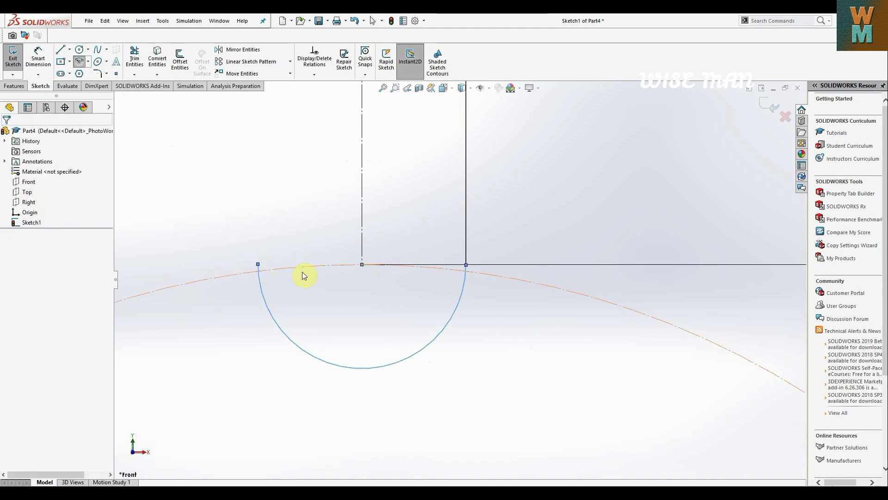
- Move the arc's right endpoint onto the lower end of the slot's vertical side line
{"action": "scroll", "coordinate": [463, 267], "scroll_direction": "down", "scroll_amount": 3}
{"action": "scroll", "coordinate": [560, 265], "scroll_direction": "down", "scroll_amount": 2}
{"action": "scroll", "coordinate": [361, 292], "scroll_direction": "down", "scroll_amount": 2}
{"action": "scroll", "coordinate": [286, 250], "scroll_direction": "down", "scroll_amount": 3}
{"action": "key", "text": "ctrl+Right"}
{"action": "key", "text": "ctrl+Down"}
{"action": "left_click", "coordinate": [416, 227]}
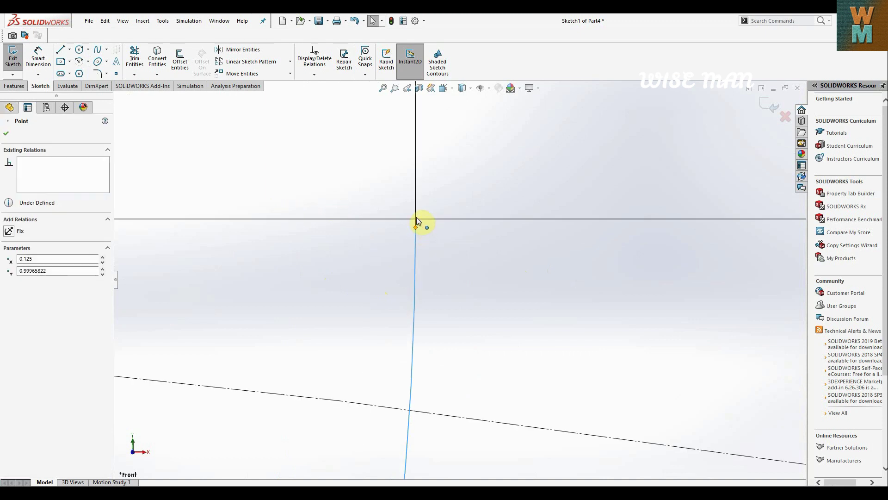
{"action": "key", "text": "f"}
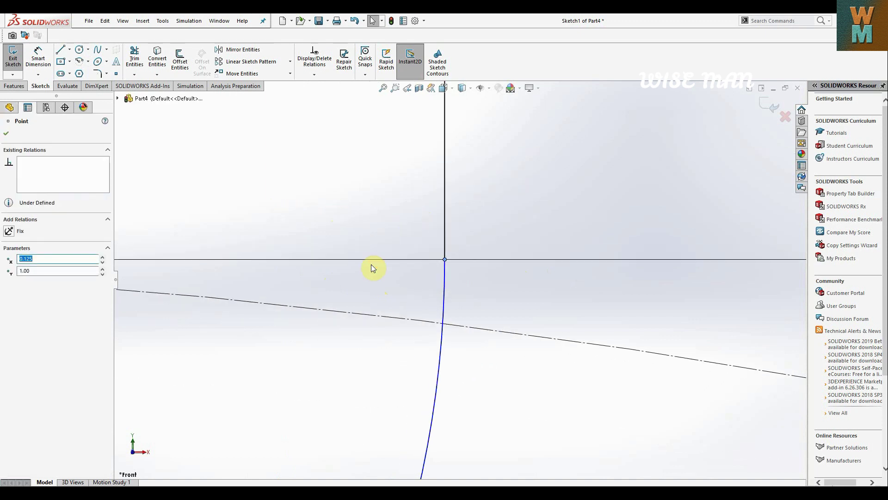
- Draw a line about 1 mm long from the arc's free end up to the outermost circle
{"action": "key", "text": "z"}
{"action": "key", "text": "z"}
{"action": "key", "text": "z"}
{"action": "key", "text": "z"}
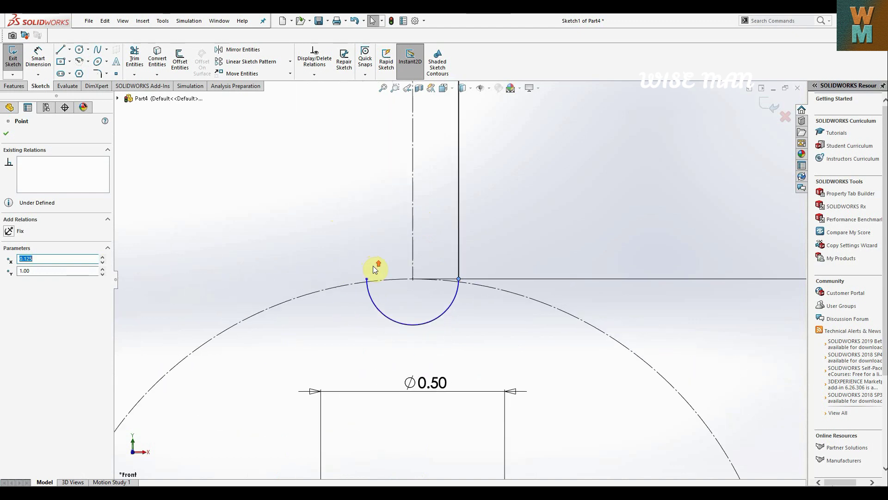
{"action": "key", "text": "z"}
{"action": "scroll", "coordinate": [414, 281], "scroll_direction": "down", "scroll_amount": 2}
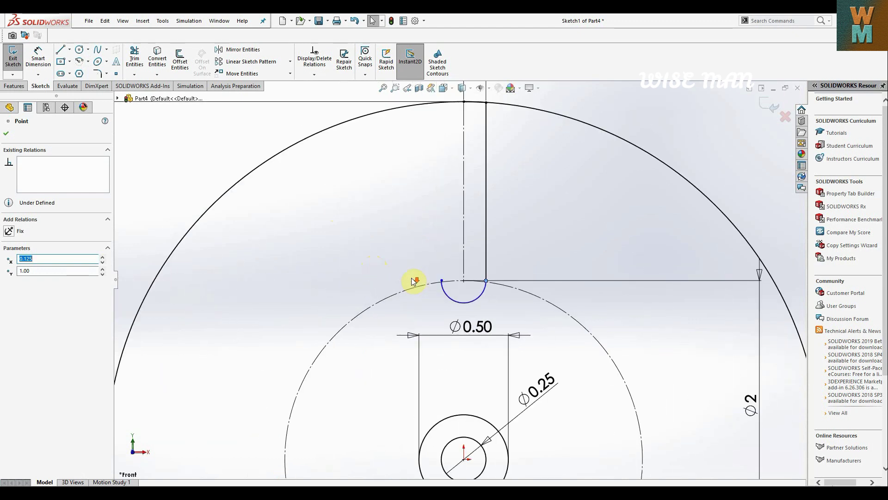
{"action": "key", "text": "z"}
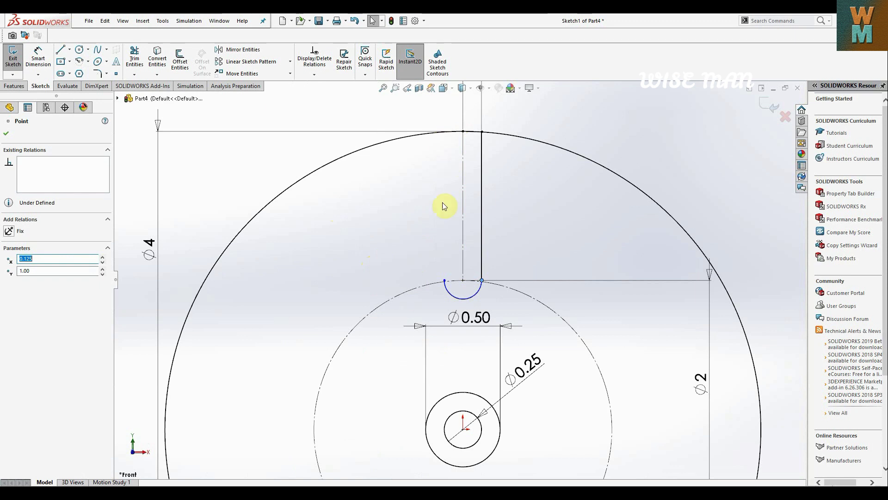
{"action": "left_click", "coordinate": [64, 50]}
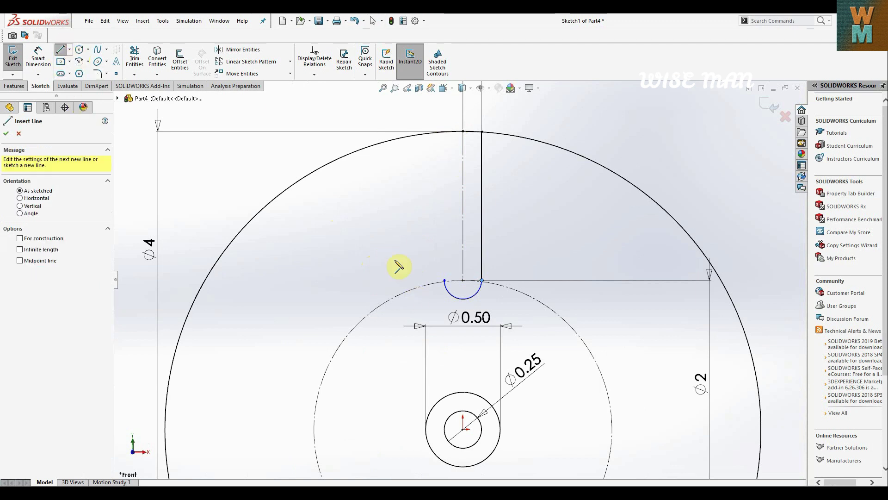
{"action": "left_click", "coordinate": [444, 280]}
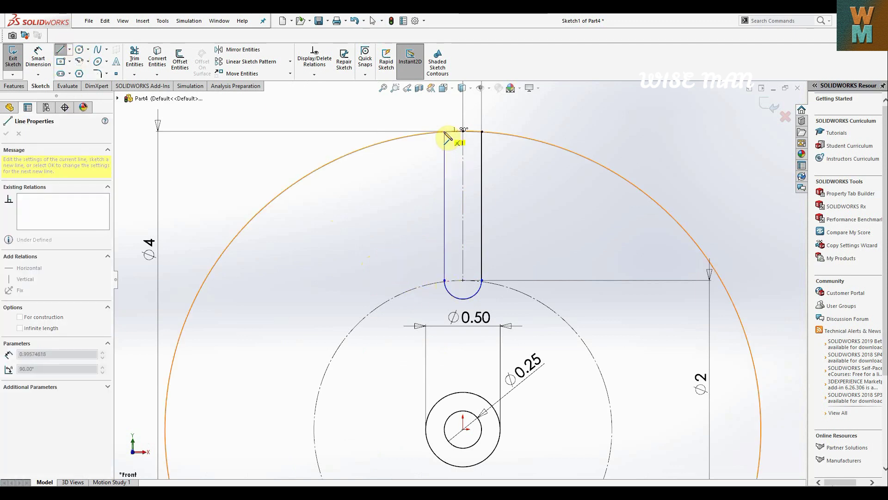
{"action": "scroll", "coordinate": [450, 142], "scroll_direction": "up", "scroll_amount": 2}
{"action": "scroll", "coordinate": [462, 202], "scroll_direction": "down", "scroll_amount": 6}
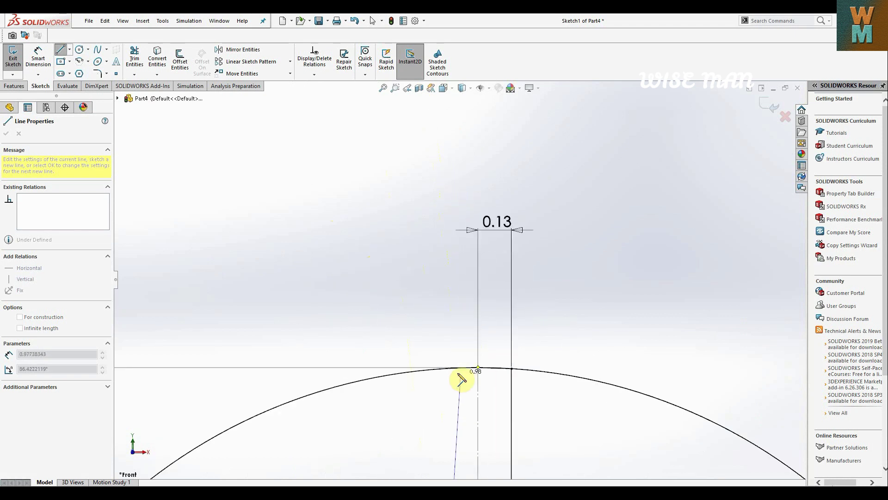
{"action": "left_click", "coordinate": [453, 368]}
{"action": "right_click", "coordinate": [422, 349]}
{"action": "left_click", "coordinate": [427, 353]}
- Add a vertical relation to the slot's left side line
{"action": "scroll", "coordinate": [470, 363], "scroll_direction": "up", "scroll_amount": 1}
{"action": "scroll", "coordinate": [469, 358], "scroll_direction": "down", "scroll_amount": 3}
{"action": "scroll", "coordinate": [435, 245], "scroll_direction": "up", "scroll_amount": 3}
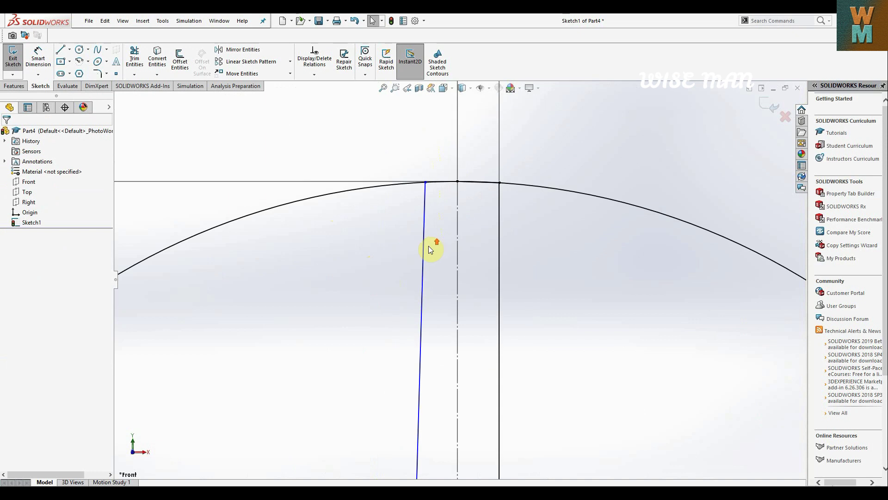
{"action": "left_click", "coordinate": [437, 324]}
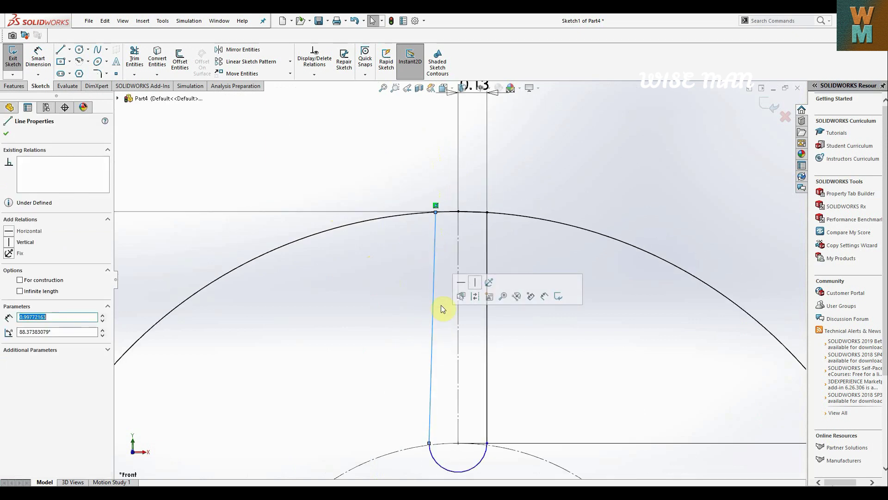
{"action": "left_click", "coordinate": [475, 282]}
{"action": "left_click", "coordinate": [429, 176]}
- Examine where the slot's side lines meet the outermost circle and check the properties of the right side line
{"action": "scroll", "coordinate": [441, 228], "scroll_direction": "down", "scroll_amount": 4}
{"action": "scroll", "coordinate": [407, 199], "scroll_direction": "down", "scroll_amount": 3}
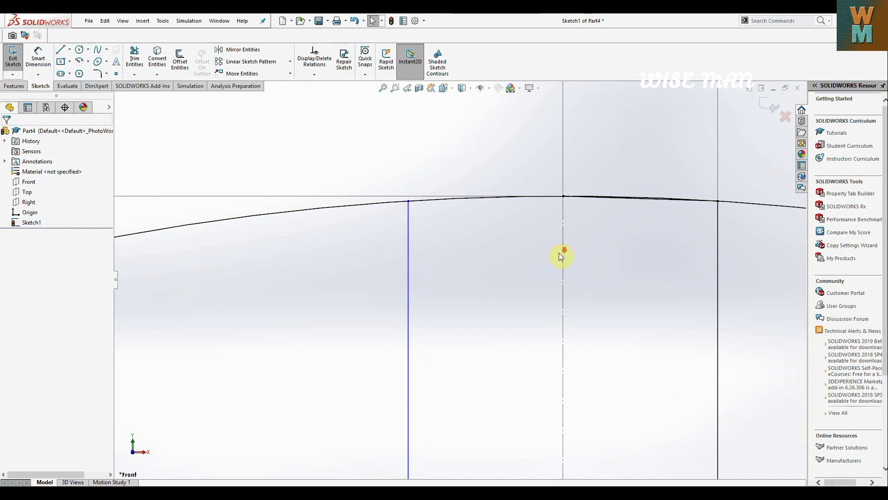
{"action": "scroll", "coordinate": [559, 252], "scroll_direction": "down", "scroll_amount": 3}
{"action": "scroll", "coordinate": [559, 253], "scroll_direction": "up", "scroll_amount": 2}
{"action": "scroll", "coordinate": [563, 253], "scroll_direction": "up", "scroll_amount": 5}
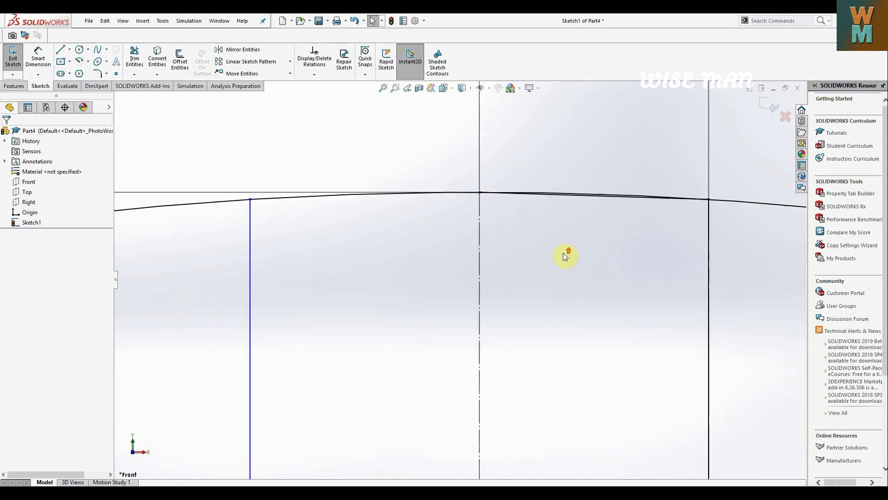
{"action": "left_click", "coordinate": [377, 88]}
{"action": "scroll", "coordinate": [415, 115], "scroll_direction": "down", "scroll_amount": 6}
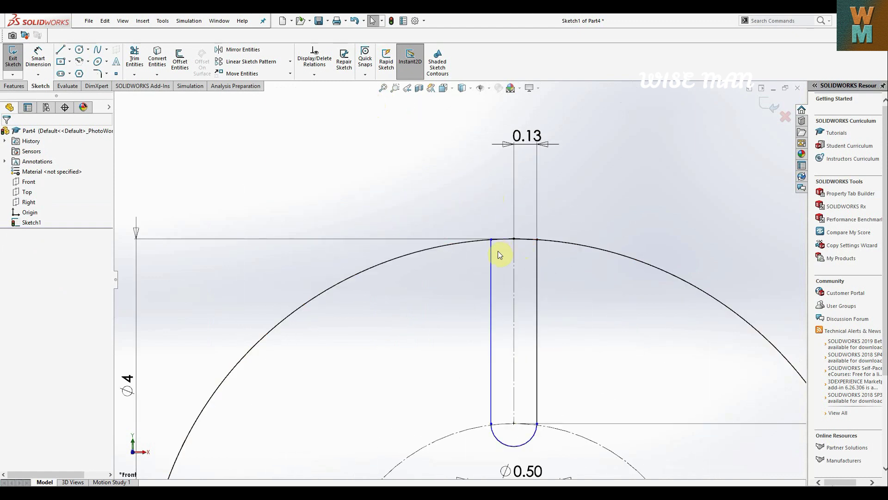
{"action": "scroll", "coordinate": [534, 393], "scroll_direction": "down", "scroll_amount": 3}
{"action": "scroll", "coordinate": [535, 367], "scroll_direction": "up", "scroll_amount": 5}
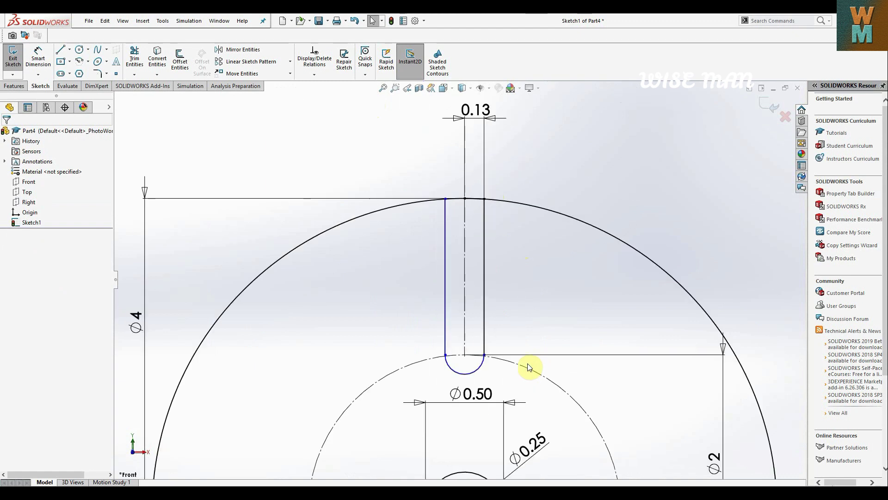
{"action": "scroll", "coordinate": [453, 307], "scroll_direction": "up", "scroll_amount": 3}
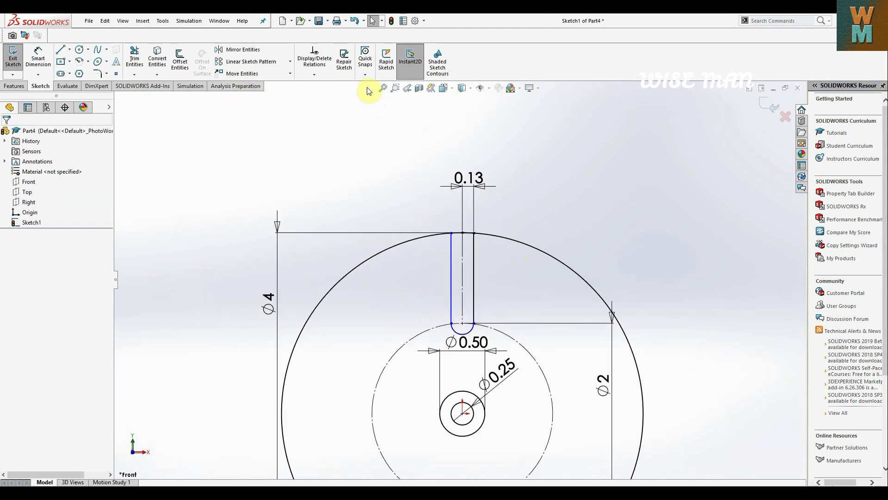
{"action": "left_click", "coordinate": [381, 88]}
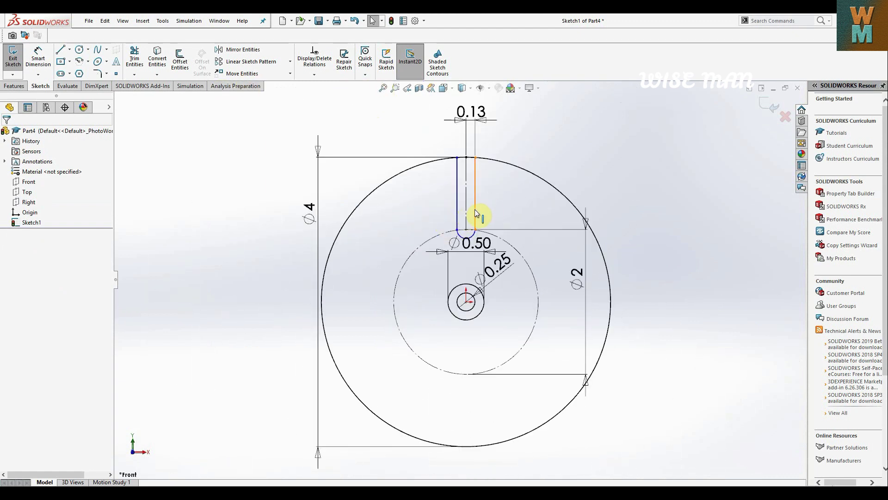
{"action": "left_click", "coordinate": [476, 212]}
{"action": "scroll", "coordinate": [468, 239], "scroll_direction": "down", "scroll_amount": 2}
{"action": "scroll", "coordinate": [472, 273], "scroll_direction": "up", "scroll_amount": 1}
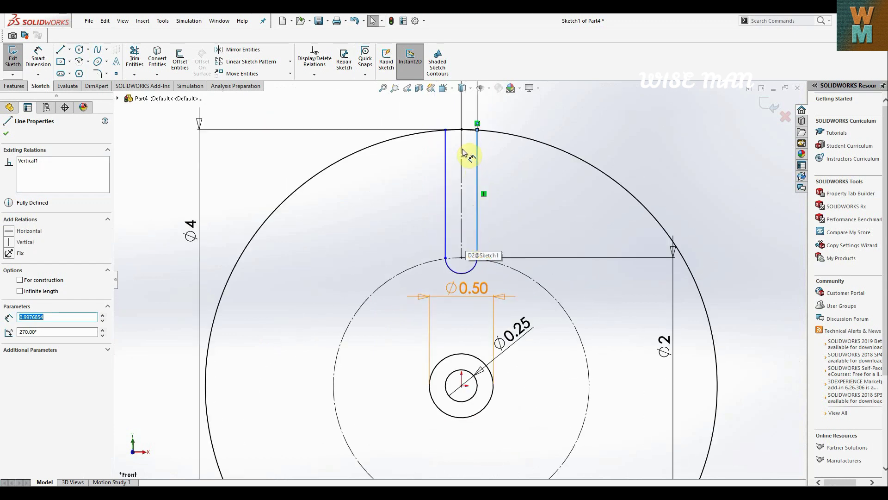
{"action": "left_click", "coordinate": [469, 129]}
{"action": "left_click", "coordinate": [536, 123]}
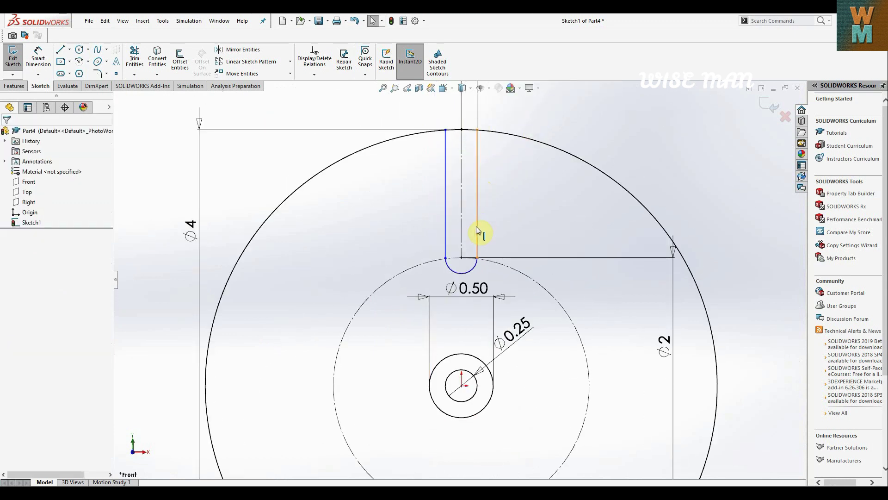
- Dimension the length of the slot's left side line to 1 mm
{"action": "left_click", "coordinate": [38, 59]}
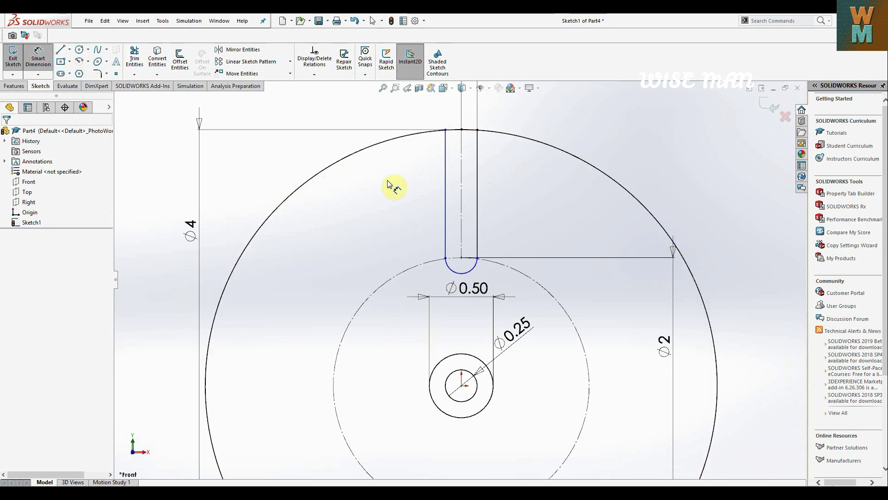
{"action": "left_click", "coordinate": [445, 193]}
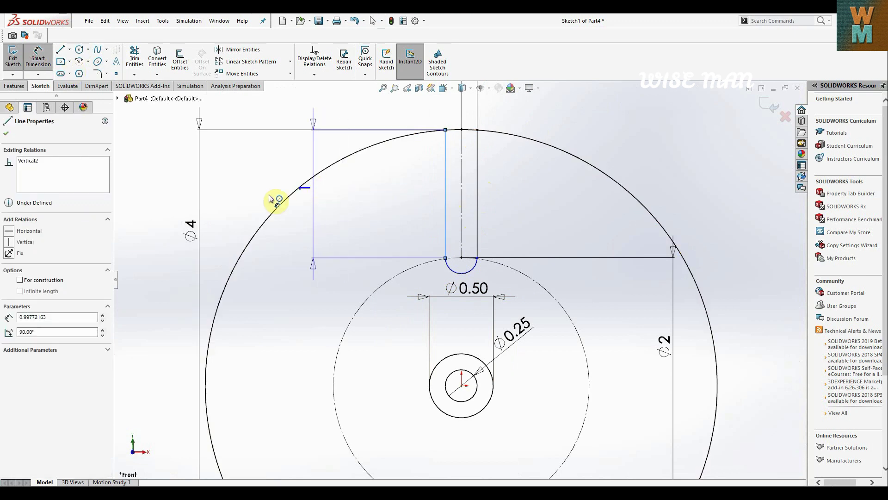
{"action": "left_click", "coordinate": [236, 197]}
{"action": "type", "text": "1"}
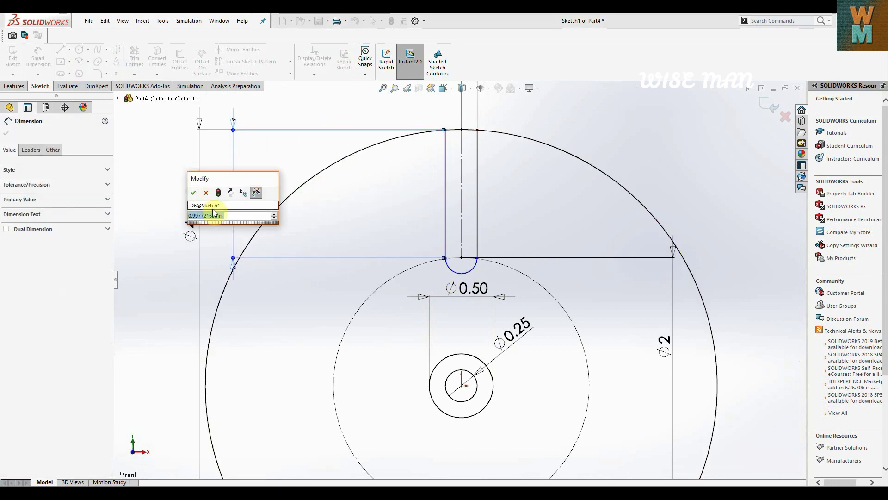
{"action": "key", "text": "Return"}
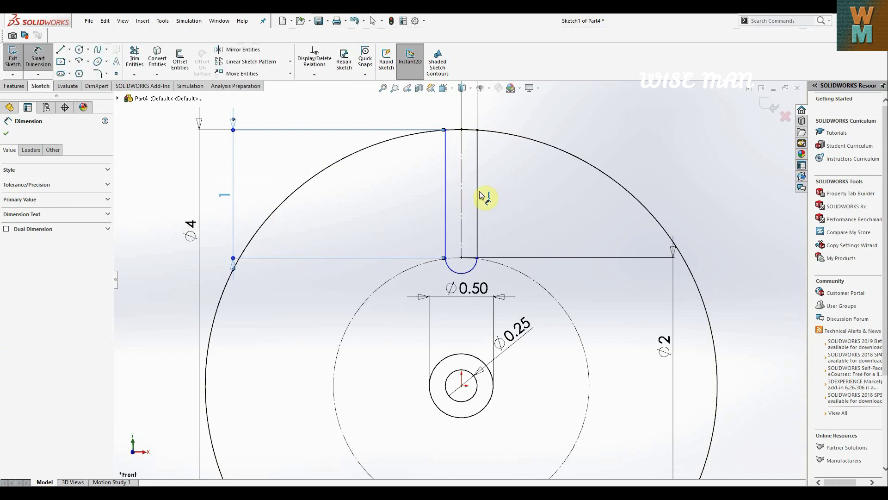
- Dimension the length of the slot's right side line, accepting the proposed value
{"action": "left_click", "coordinate": [478, 193]}
{"action": "left_click", "coordinate": [717, 193]}
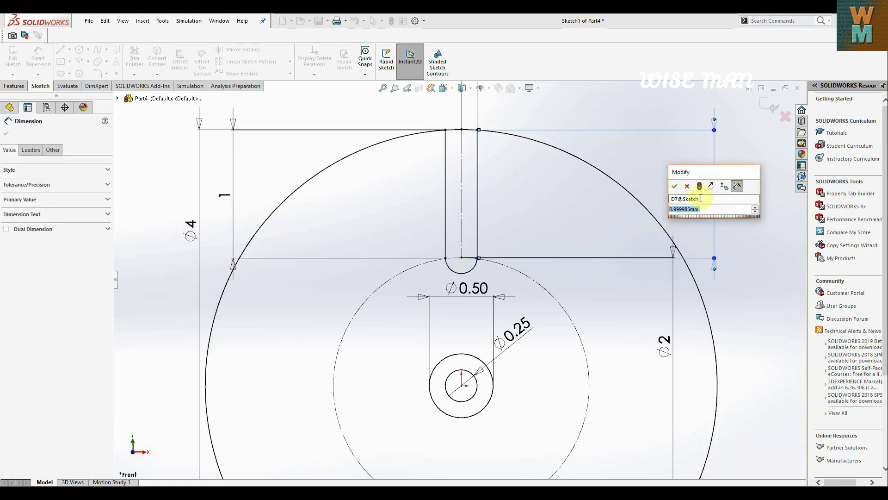
{"action": "left_click", "coordinate": [674, 187]}
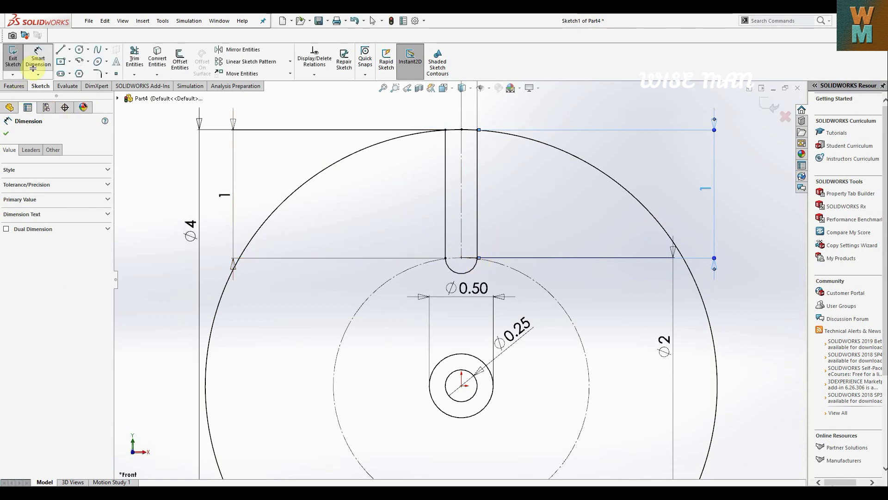
- Trim away the outermost circle's arc across the slot opening and the vertical centerline inside the slot
{"action": "left_click", "coordinate": [5, 137]}
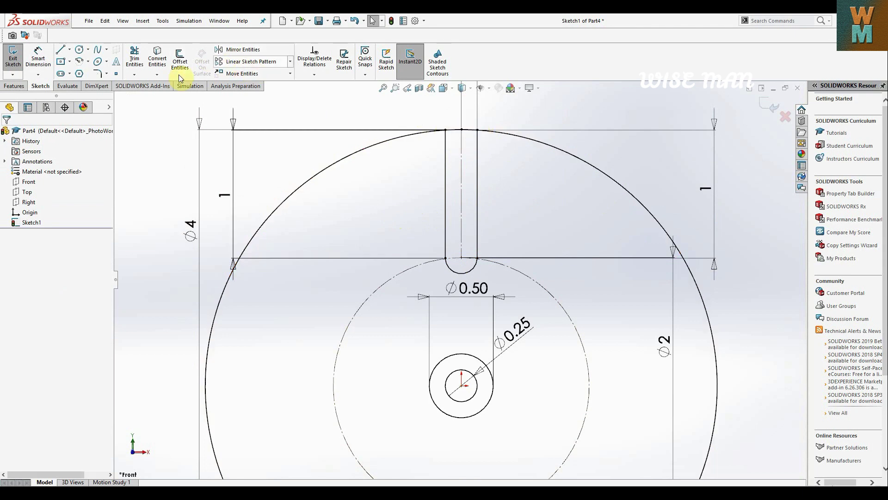
{"action": "left_click", "coordinate": [131, 67]}
{"action": "scroll", "coordinate": [471, 139], "scroll_direction": "down", "scroll_amount": 5}
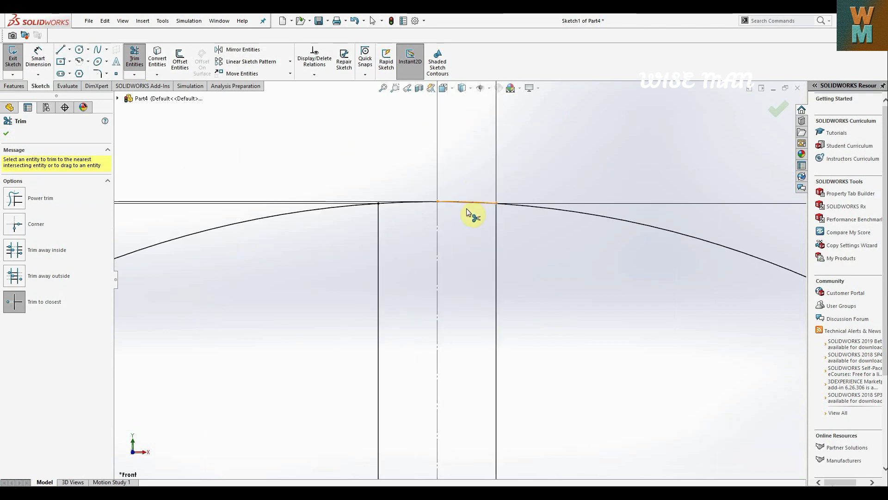
{"action": "left_click", "coordinate": [453, 206]}
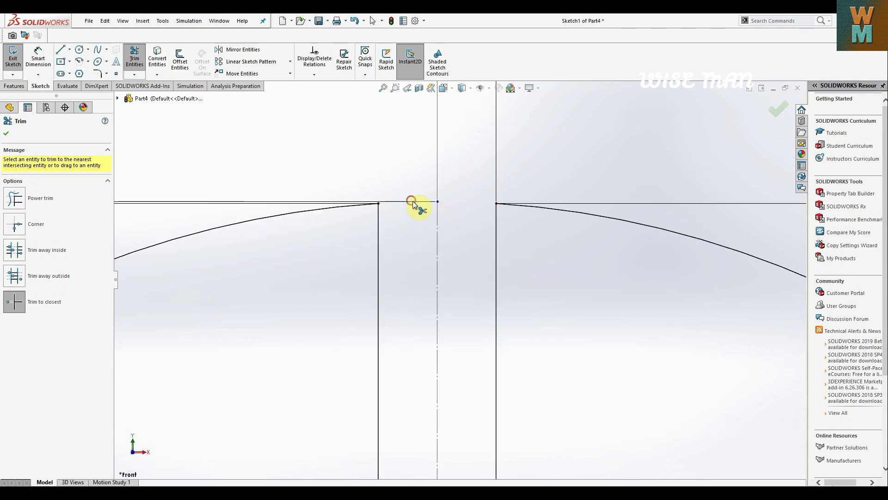
{"action": "left_click", "coordinate": [439, 215]}
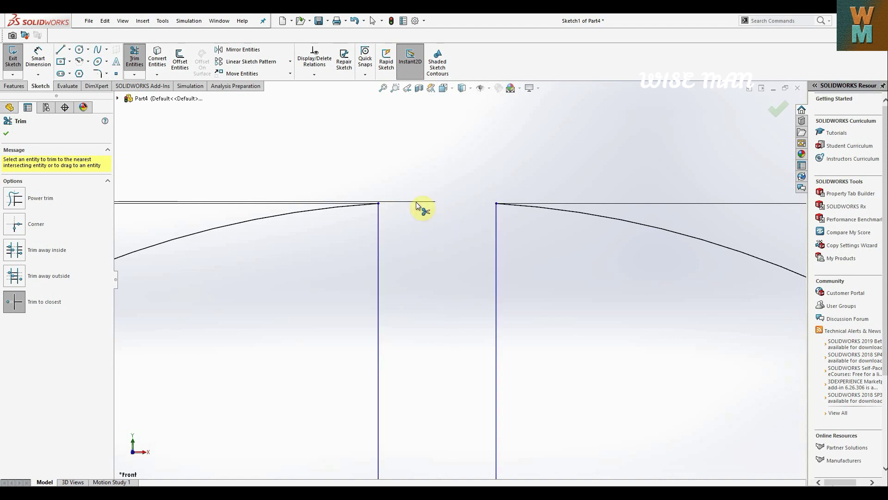
{"action": "scroll", "coordinate": [425, 204], "scroll_direction": "up", "scroll_amount": 5}
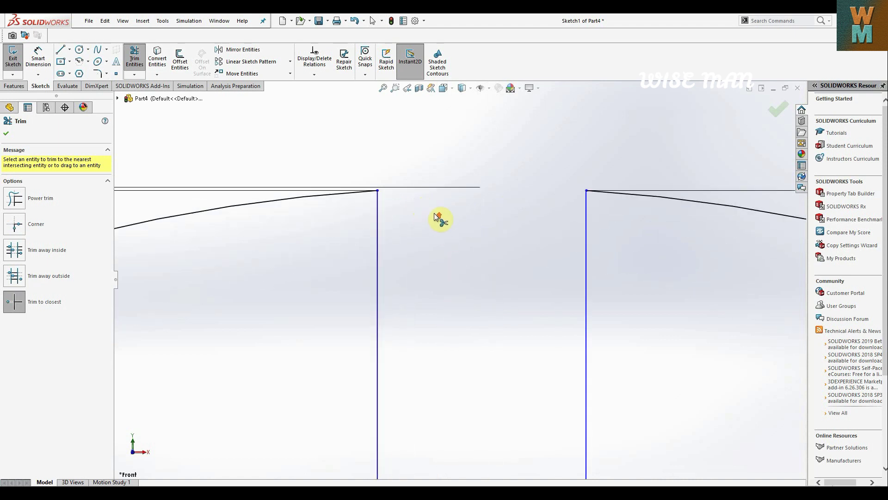
{"action": "scroll", "coordinate": [486, 246], "scroll_direction": "up", "scroll_amount": 3}
{"action": "scroll", "coordinate": [439, 232], "scroll_direction": "down", "scroll_amount": 3}
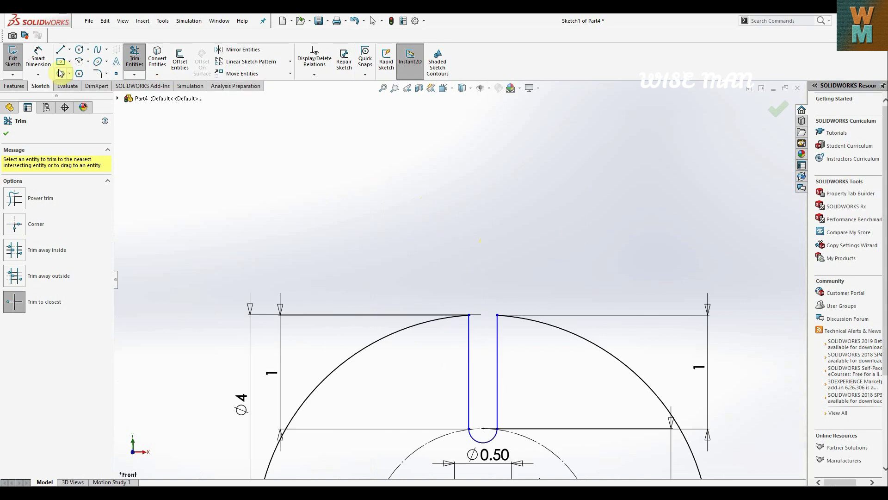
{"action": "left_click", "coordinate": [382, 88]}
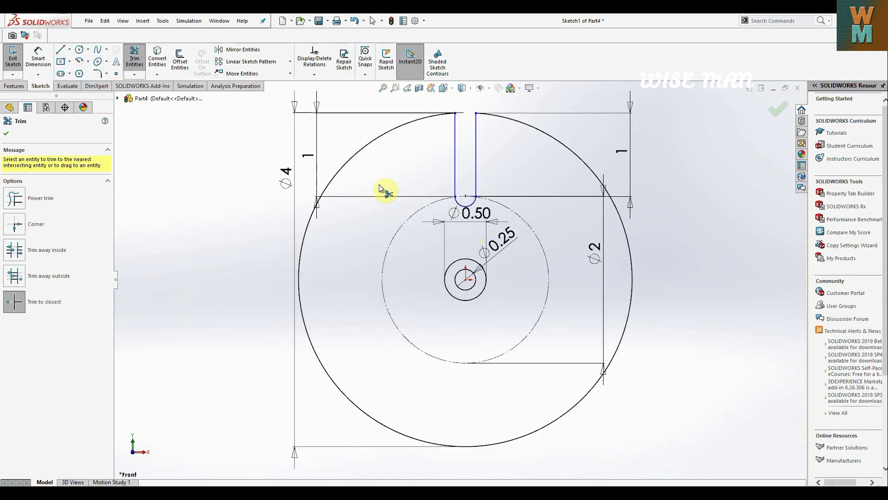
{"action": "scroll", "coordinate": [392, 188], "scroll_direction": "down", "scroll_amount": 2}
{"action": "left_click", "coordinate": [778, 109]}
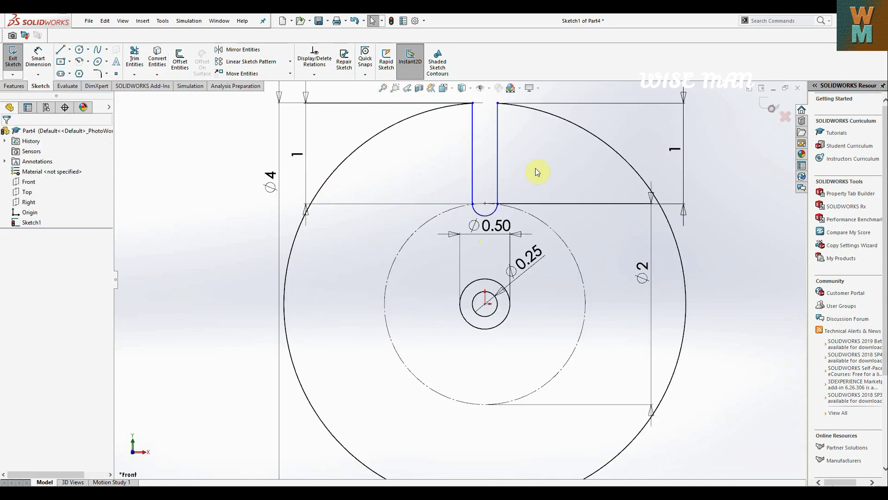
- Dimension the radius of the slot's bottom arc, accepting the proposed value
{"action": "scroll", "coordinate": [520, 153], "scroll_direction": "up", "scroll_amount": 3}
{"action": "scroll", "coordinate": [507, 172], "scroll_direction": "down", "scroll_amount": 3}
{"action": "scroll", "coordinate": [507, 171], "scroll_direction": "down", "scroll_amount": 1}
{"action": "left_click", "coordinate": [39, 57]}
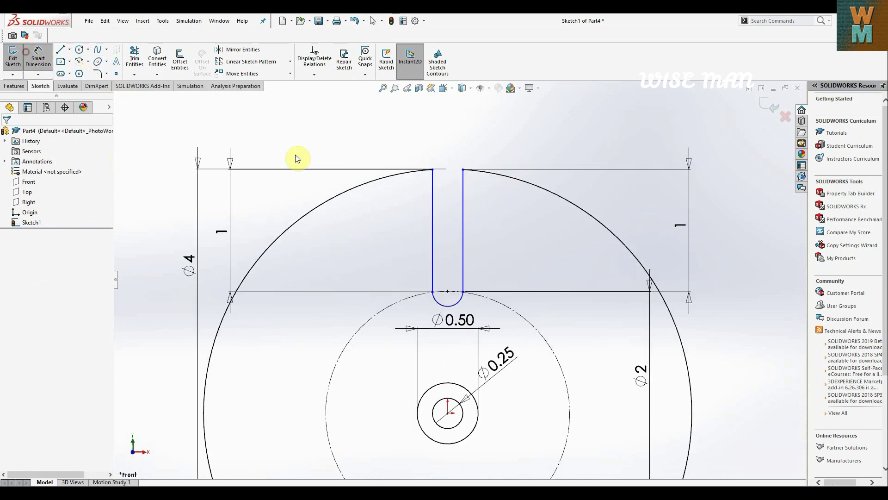
{"action": "left_click", "coordinate": [441, 301]}
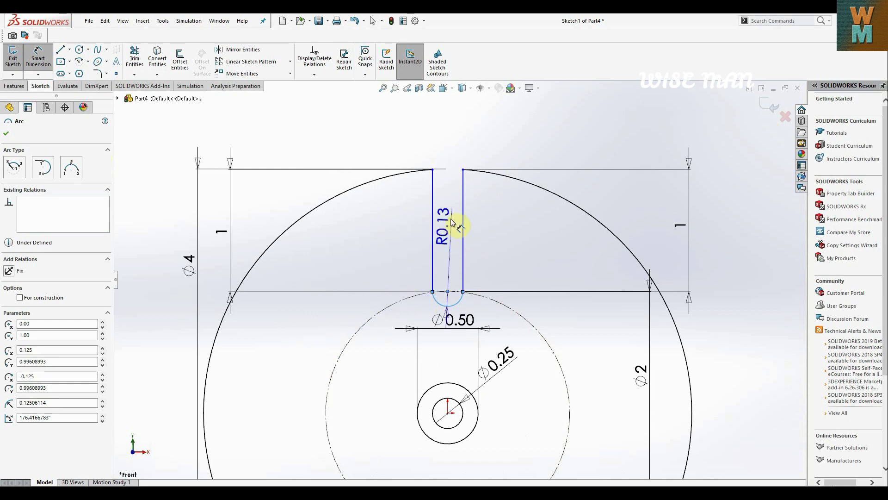
{"action": "left_click", "coordinate": [401, 310]}
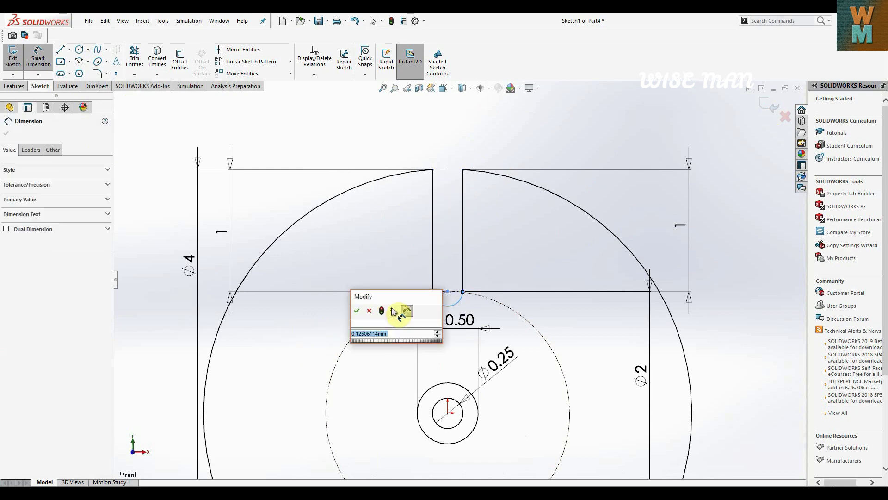
{"action": "left_click", "coordinate": [358, 310]}
{"action": "left_click", "coordinate": [50, 68]}
{"action": "left_click", "coordinate": [6, 134]}
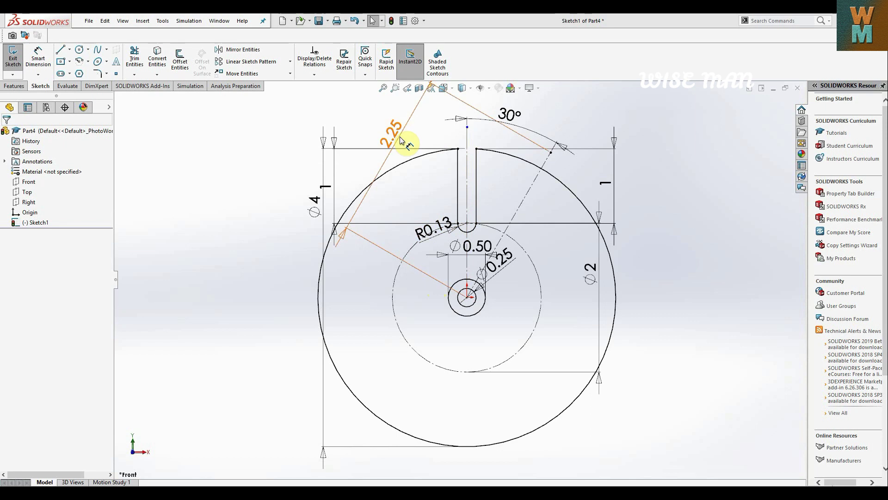
- Create a circular sketch pattern of the slot's two side lines and bottom arc around the origin, with 8 equally spaced instances over 360°
{"action": "left_click", "coordinate": [290, 61]}
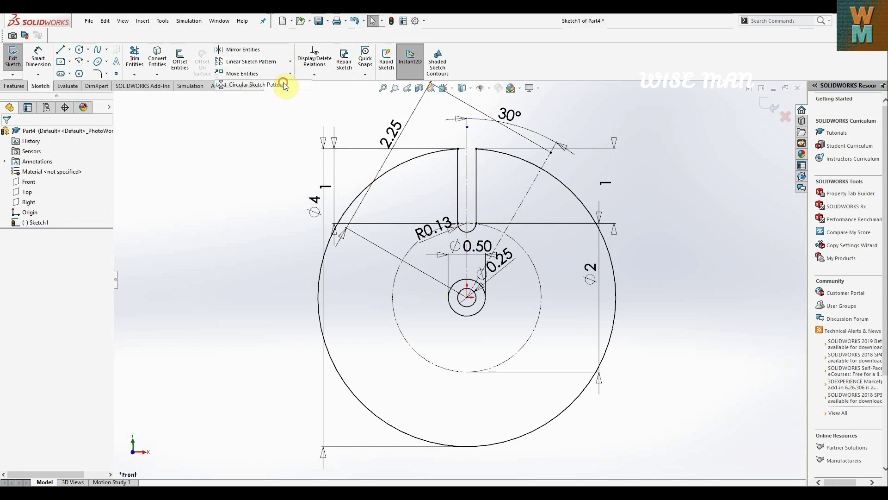
{"action": "left_click", "coordinate": [256, 84]}
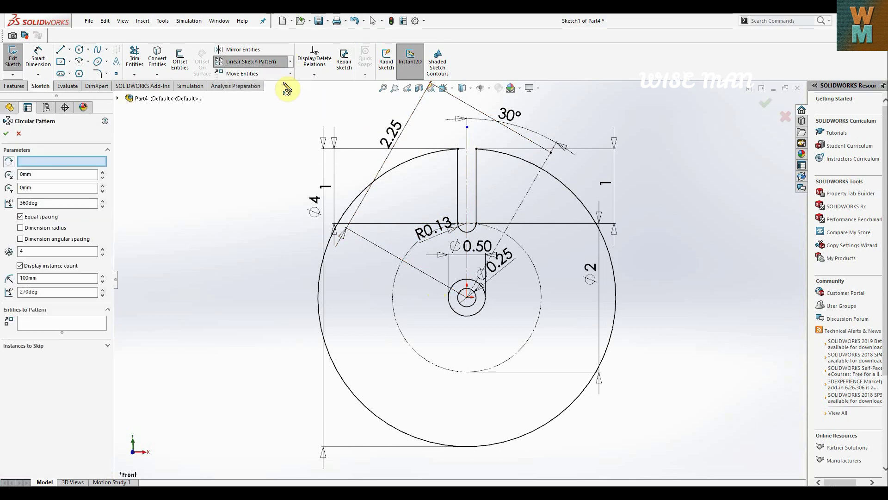
{"action": "left_click", "coordinate": [458, 187]}
{"action": "left_click", "coordinate": [467, 230]}
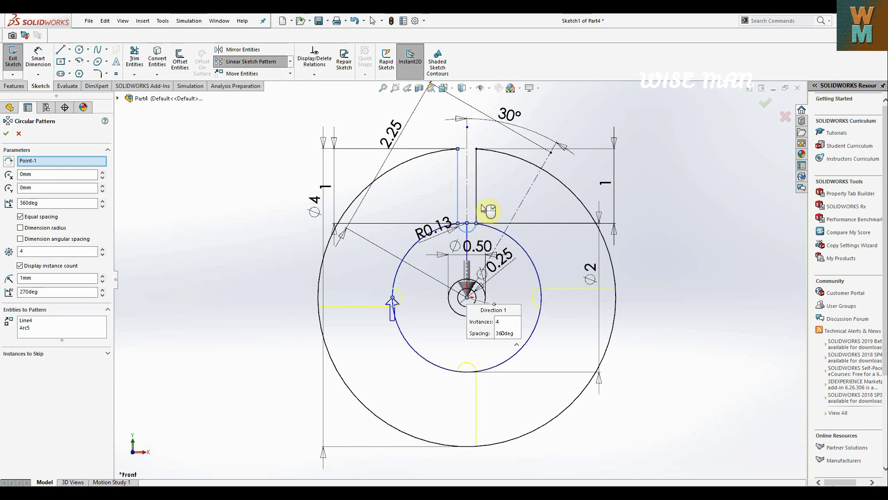
{"action": "left_click", "coordinate": [477, 198]}
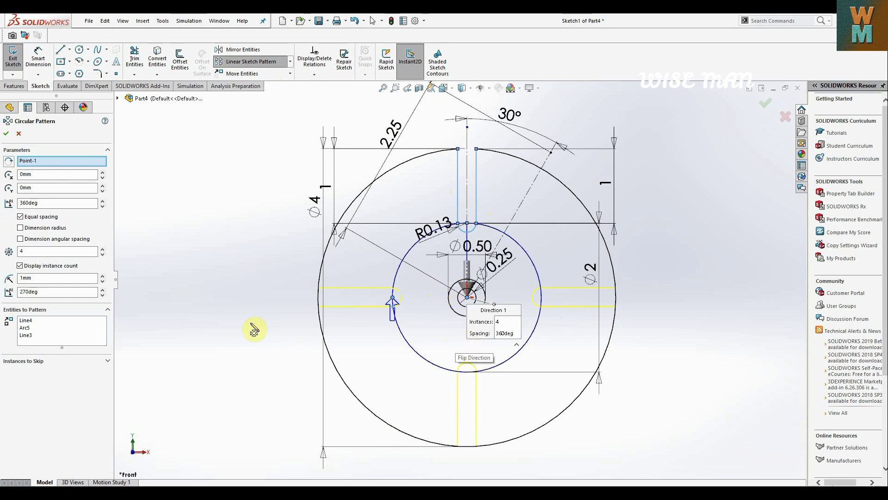
{"action": "left_click", "coordinate": [29, 251]}
{"action": "key", "text": "BackSpace"}
{"action": "type", "text": "8"}
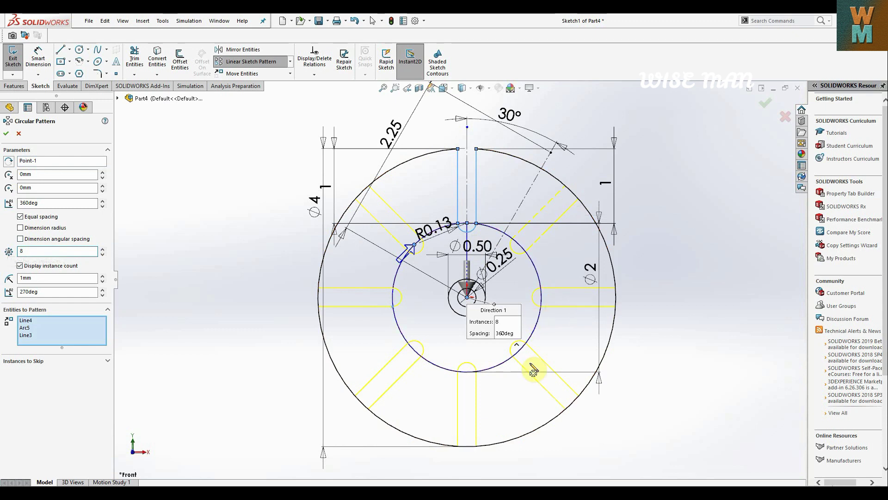
{"action": "left_click", "coordinate": [6, 134]}
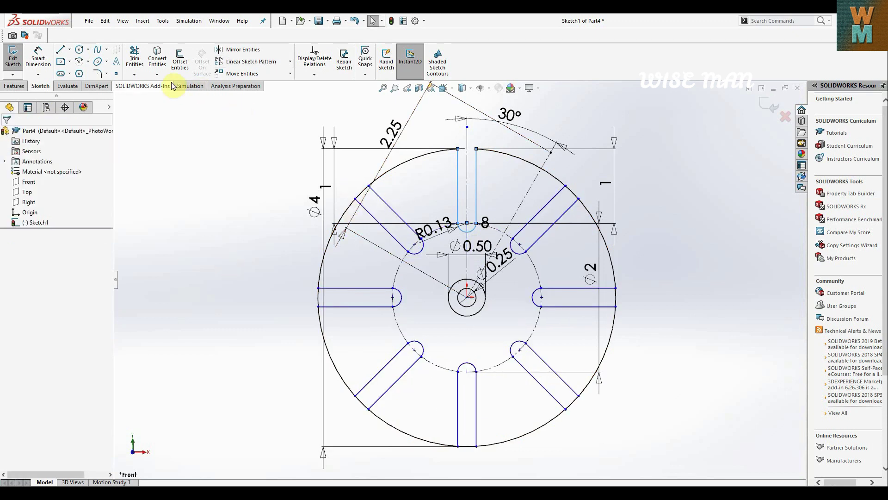
- Trim away the outermost circle's arcs across the open ends of the seven patterned slots
{"action": "left_click", "coordinate": [135, 60]}
{"action": "left_click", "coordinate": [360, 193]}
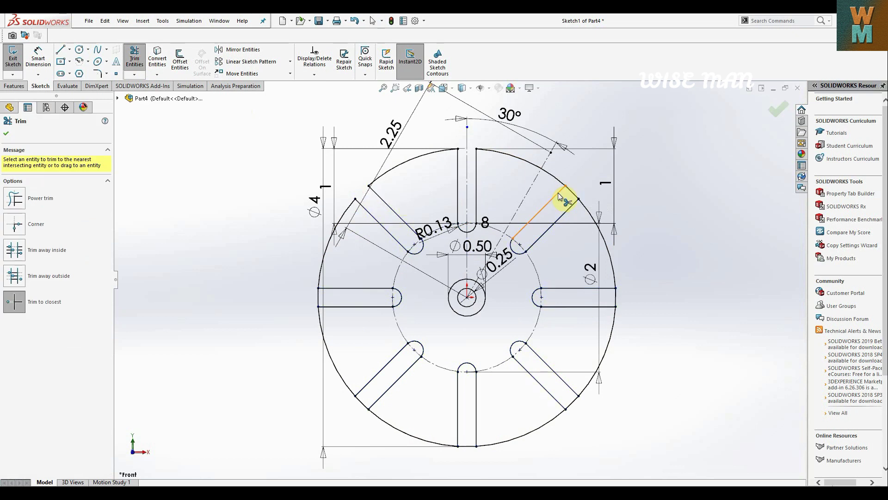
{"action": "left_click", "coordinate": [572, 194]}
{"action": "left_click", "coordinate": [617, 297]}
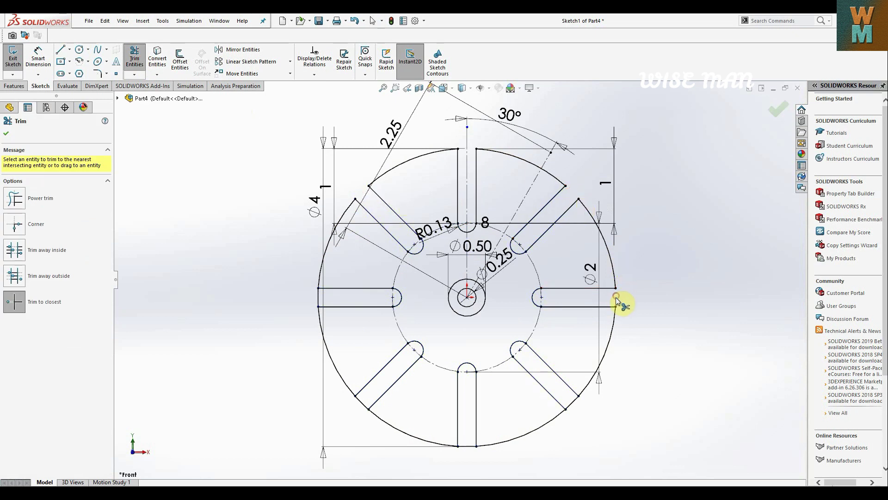
{"action": "left_click", "coordinate": [574, 403]}
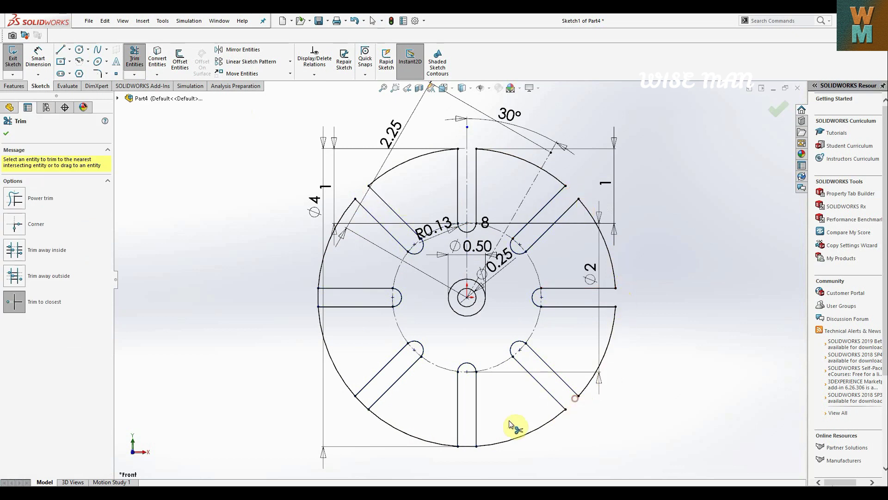
{"action": "left_click", "coordinate": [466, 447]}
{"action": "left_click", "coordinate": [361, 403]}
{"action": "scroll", "coordinate": [468, 377], "scroll_direction": "down", "scroll_amount": 5}
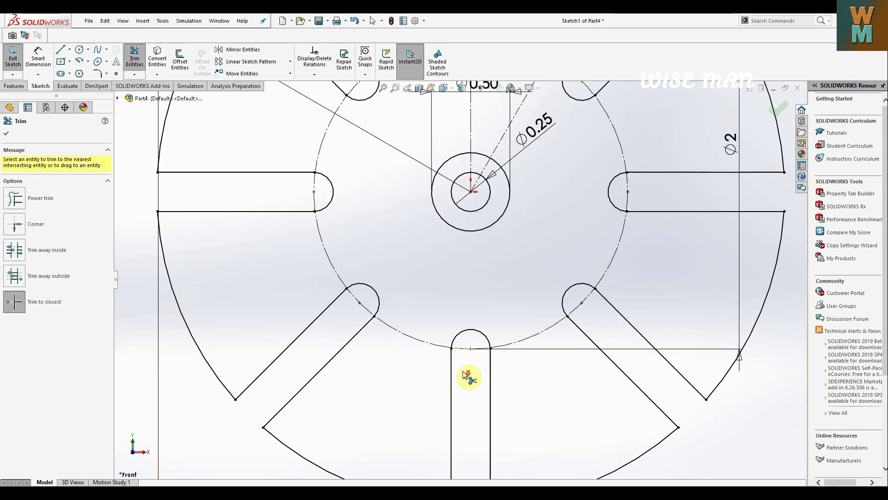
{"action": "scroll", "coordinate": [486, 413], "scroll_direction": "up", "scroll_amount": 4}
{"action": "scroll", "coordinate": [486, 415], "scroll_direction": "down", "scroll_amount": 2}
{"action": "scroll", "coordinate": [484, 415], "scroll_direction": "up", "scroll_amount": 2}
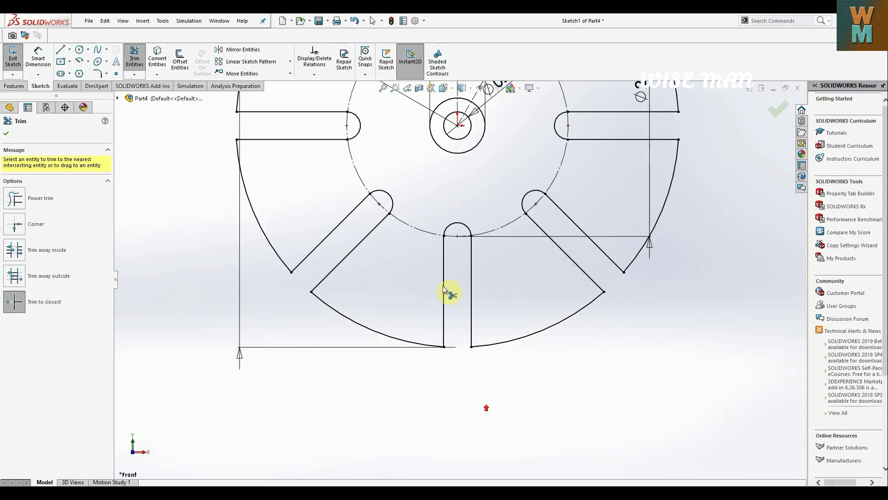
{"action": "scroll", "coordinate": [383, 93], "scroll_direction": "up", "scroll_amount": 3}
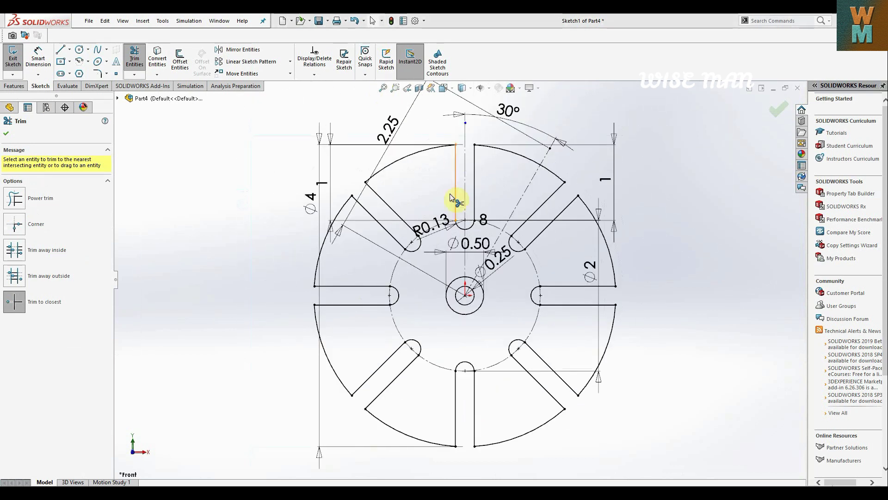
{"action": "key", "text": "Escape"}
{"action": "left_click", "coordinate": [490, 185]}
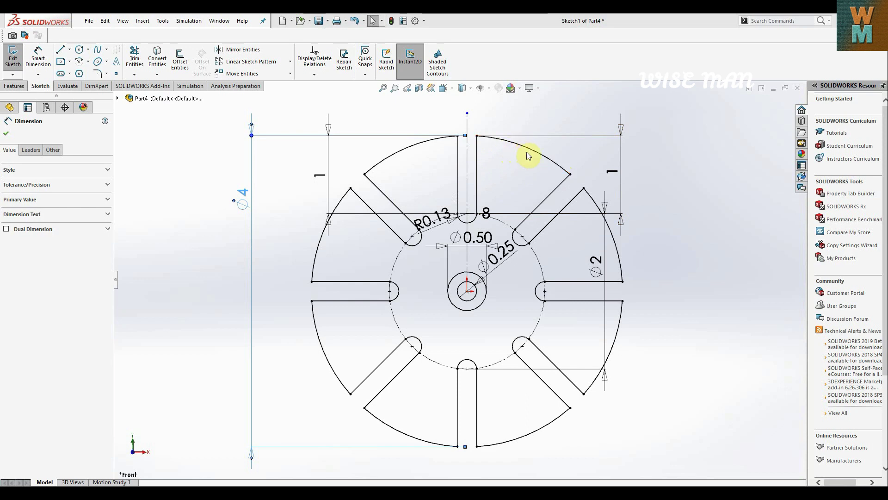
- Sketch a slanted construction line about 2.34 mm long from the origin, up and to the right past the outermost circle
{"action": "left_click", "coordinate": [62, 51]}
{"action": "left_click", "coordinate": [20, 238]}
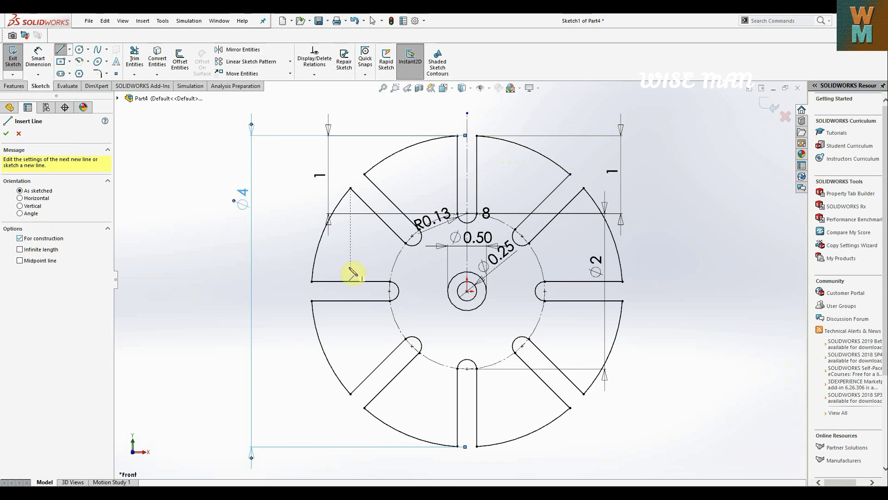
{"action": "left_click", "coordinate": [467, 292]}
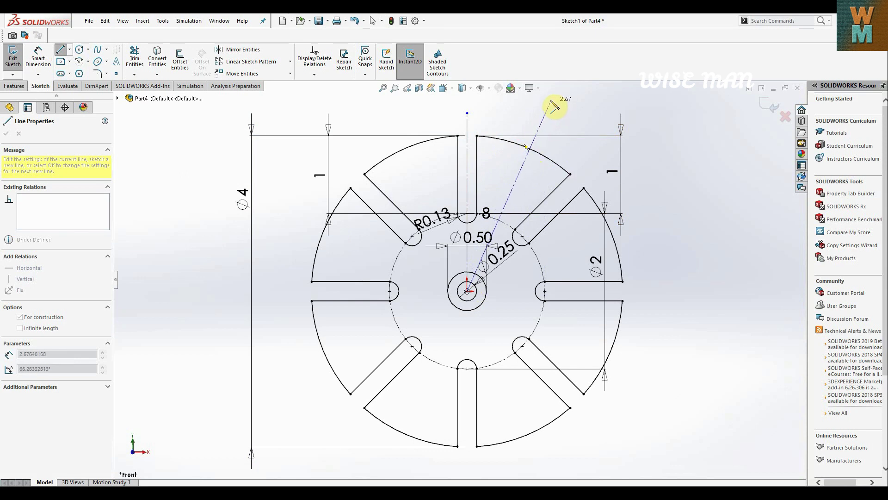
{"action": "left_click", "coordinate": [540, 124]}
- Dimension the angle between the vertical centerline and the slanted construction line to 67.5°
{"action": "left_click", "coordinate": [38, 58]}
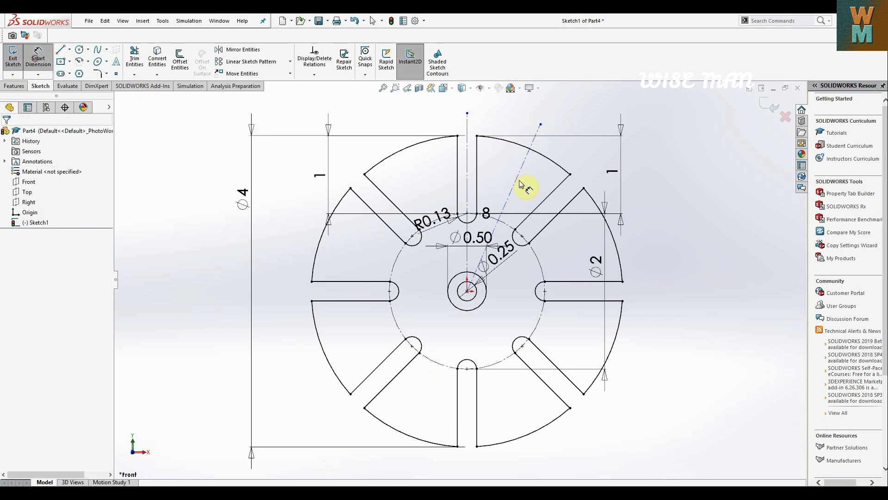
{"action": "left_click", "coordinate": [513, 184]}
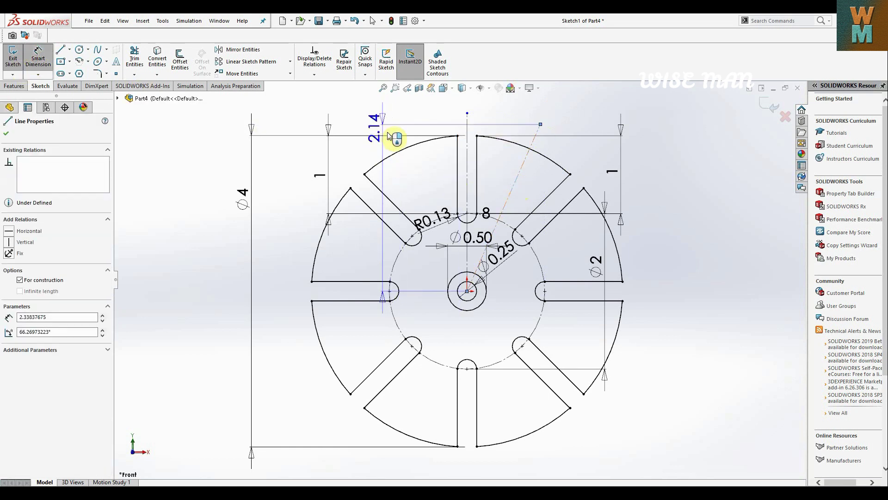
{"action": "key", "text": "Escape"}
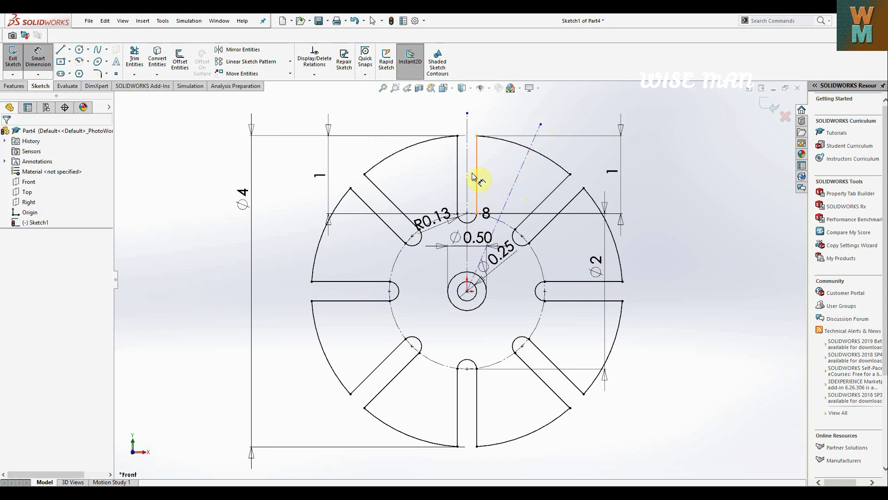
{"action": "left_click", "coordinate": [467, 169]}
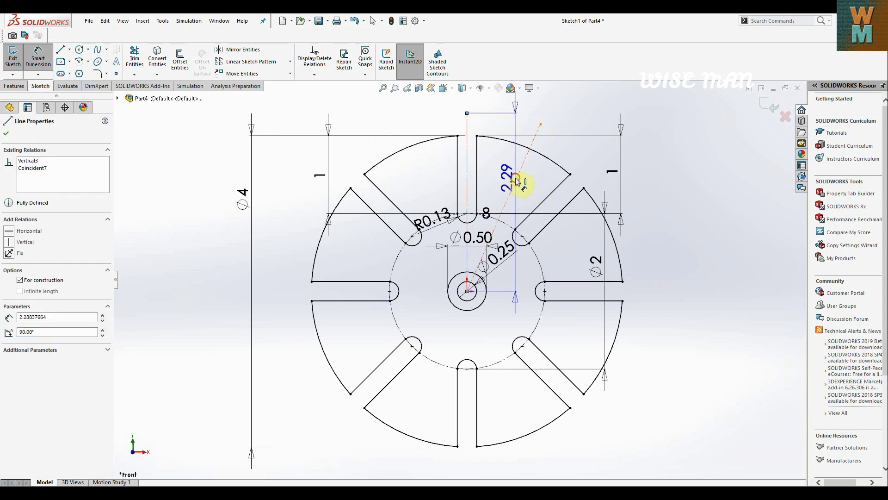
{"action": "left_click", "coordinate": [517, 181]}
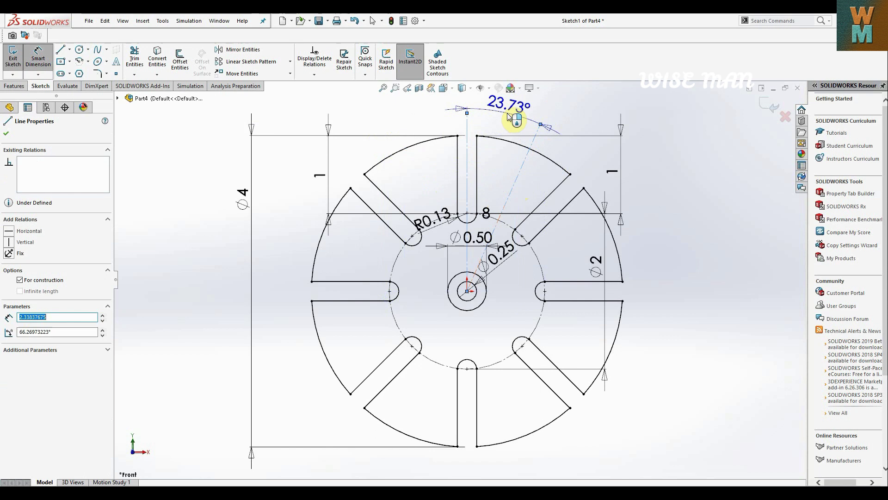
{"action": "left_click", "coordinate": [510, 111]}
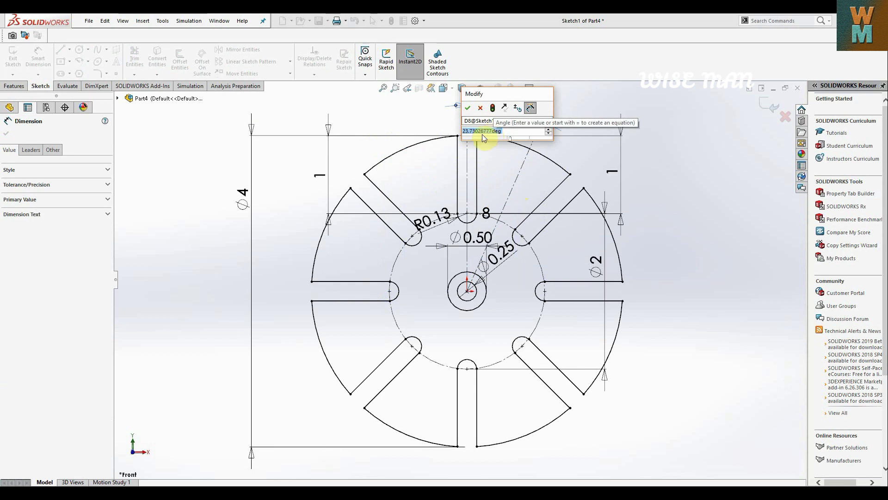
{"action": "type", "text": "67.5"}
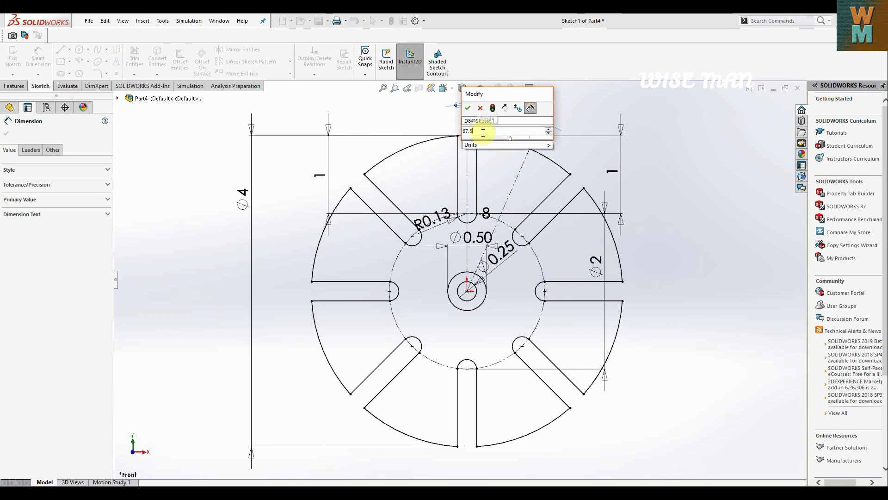
{"action": "key", "text": "Return"}
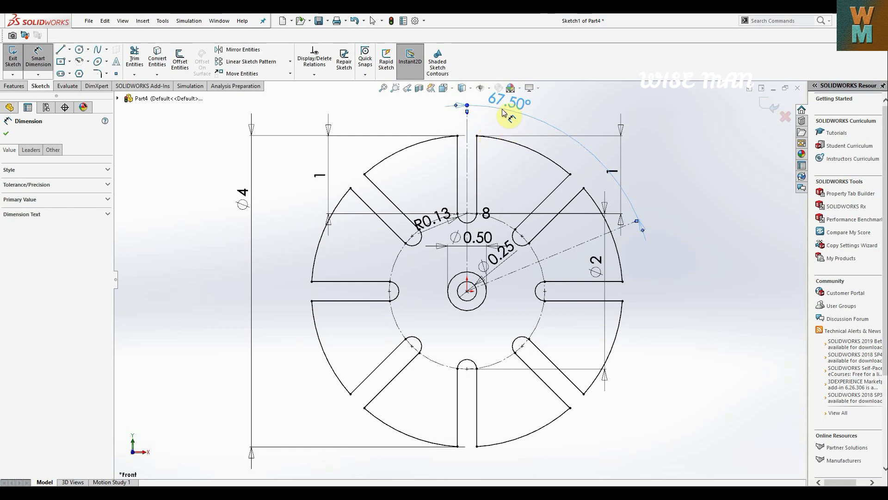
- Set the angle between the vertical centerline and the slanted construction line to 22.5°
{"action": "left_click", "coordinate": [409, 153]}
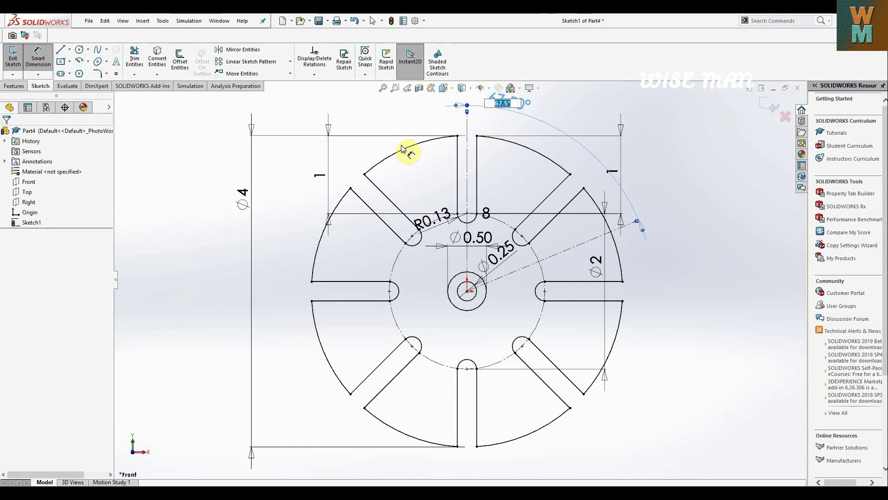
{"action": "double_click", "coordinate": [509, 104]}
{"action": "left_click", "coordinate": [508, 107]}
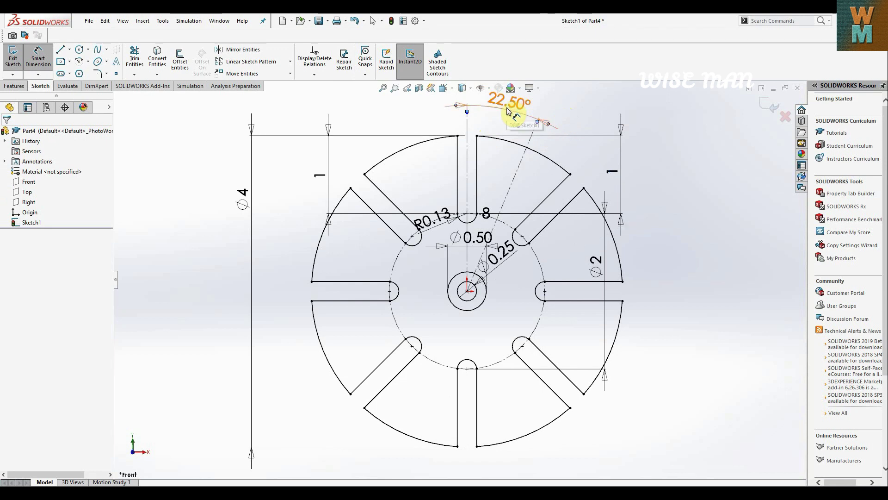
{"action": "key", "text": "Return"}
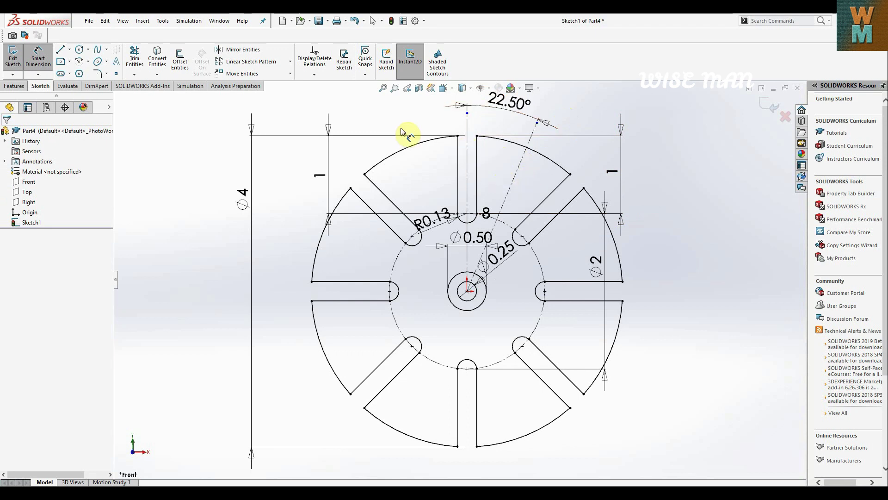
- Dimension the slanted construction line's length, first as 2 mm and finally as 2+0.25 mm
{"action": "left_click", "coordinate": [511, 192]}
{"action": "left_click", "coordinate": [704, 324]}
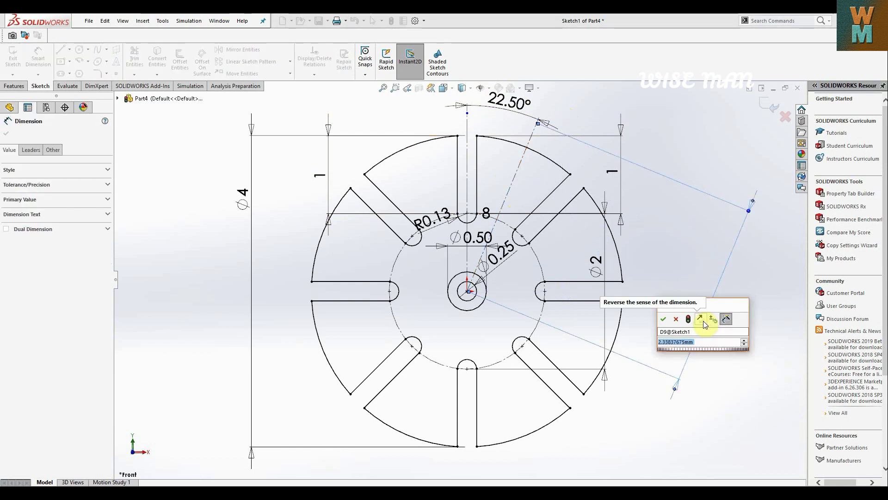
{"action": "type", "text": "2"}
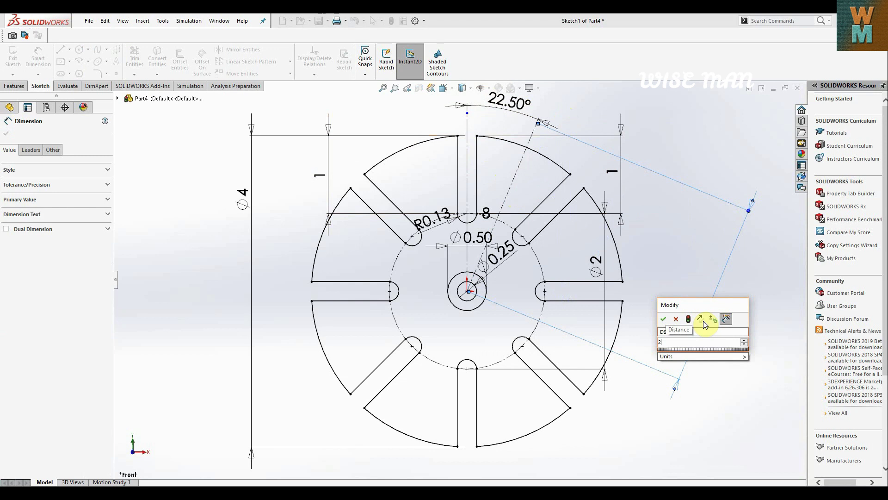
{"action": "key", "text": "Return"}
{"action": "left_click", "coordinate": [691, 328]}
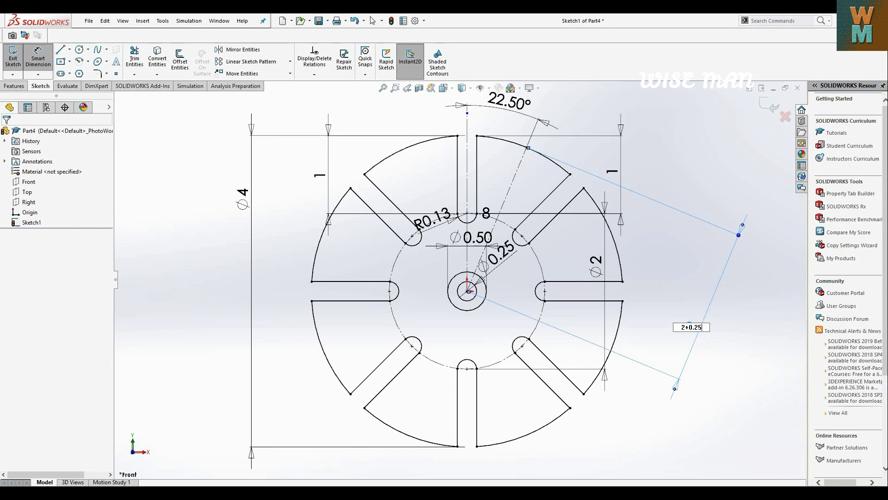
{"action": "key", "text": "Return"}
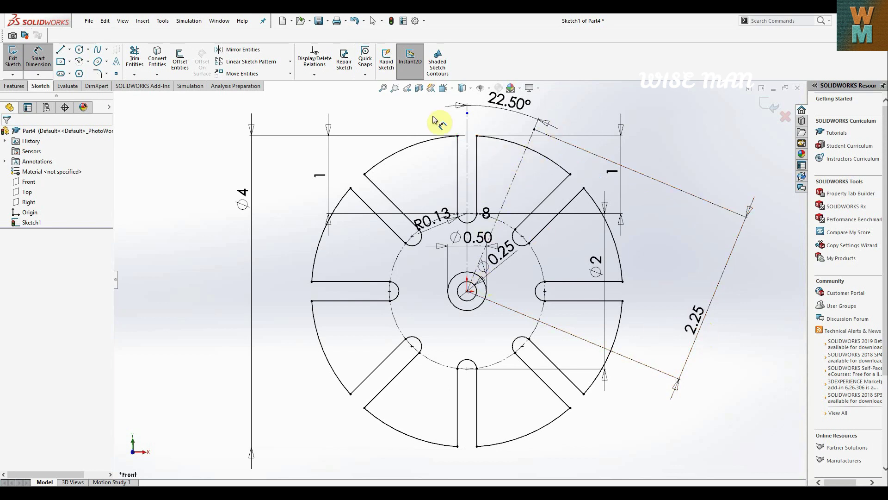
- Sketch a centerpoint arc of about 0.50 mm radius around the slanted line's outer end, with both endpoints on the outermost circle
{"action": "left_click", "coordinate": [79, 62]}
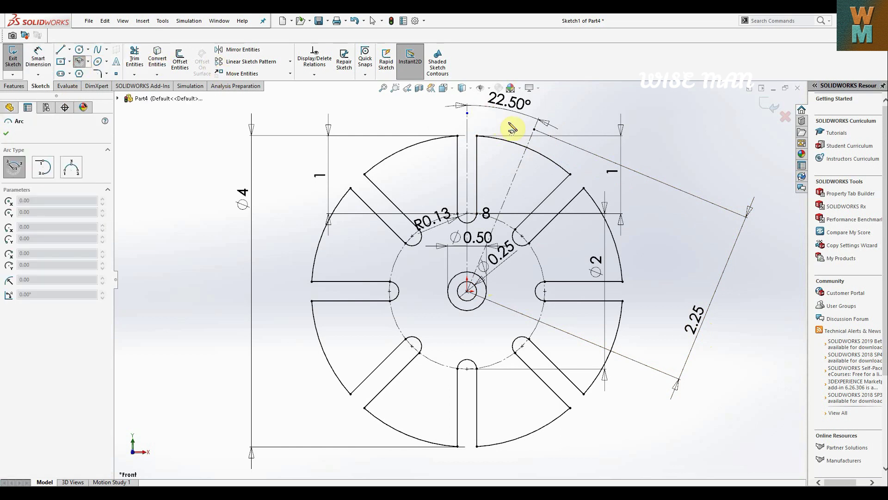
{"action": "left_click", "coordinate": [535, 129]}
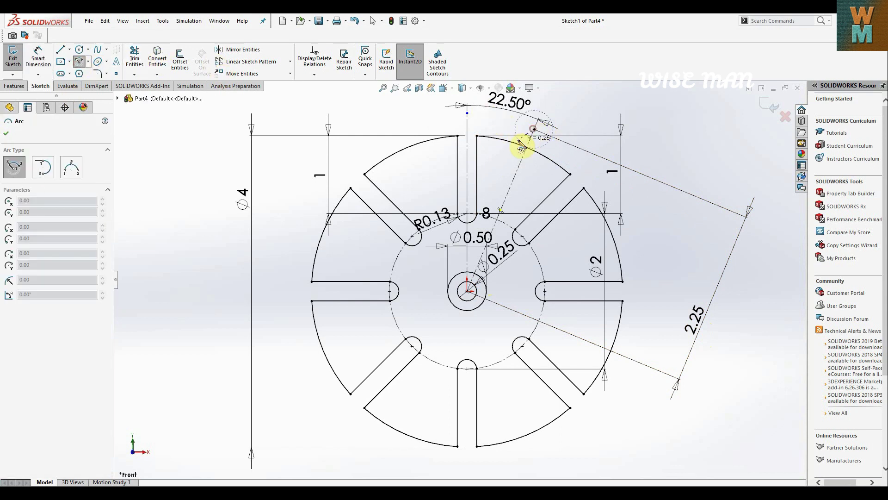
{"action": "left_click", "coordinate": [496, 138]}
{"action": "left_click", "coordinate": [555, 163]}
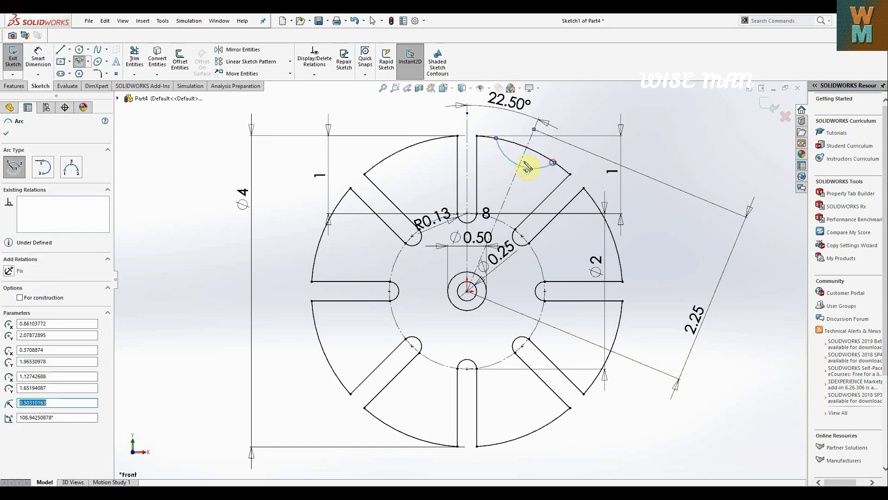
- Dimension the new arc's radius to 0.5 mm
{"action": "left_click", "coordinate": [35, 60]}
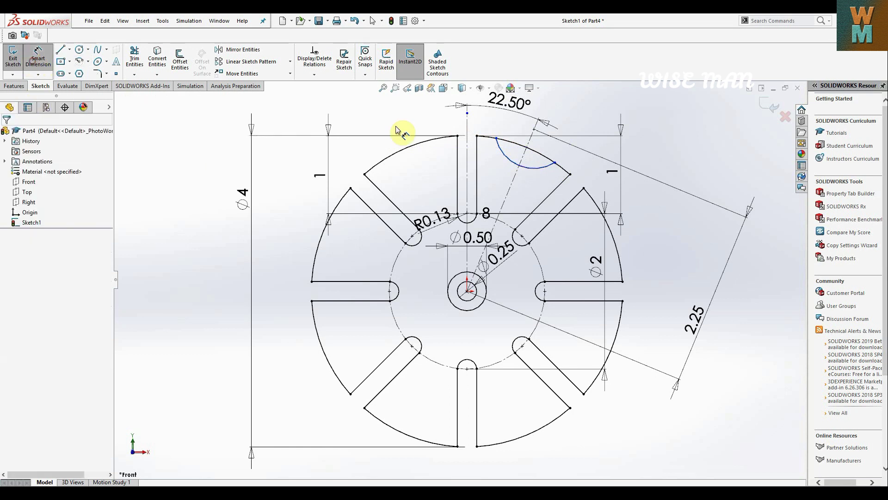
{"action": "left_click", "coordinate": [529, 172]}
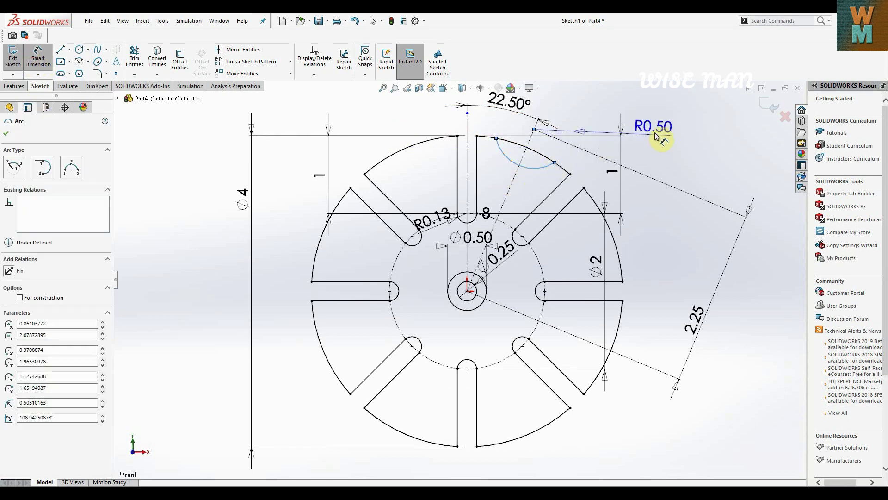
{"action": "left_click", "coordinate": [661, 113]}
{"action": "type", "text": "0.5"}
{"action": "key", "text": "Return"}
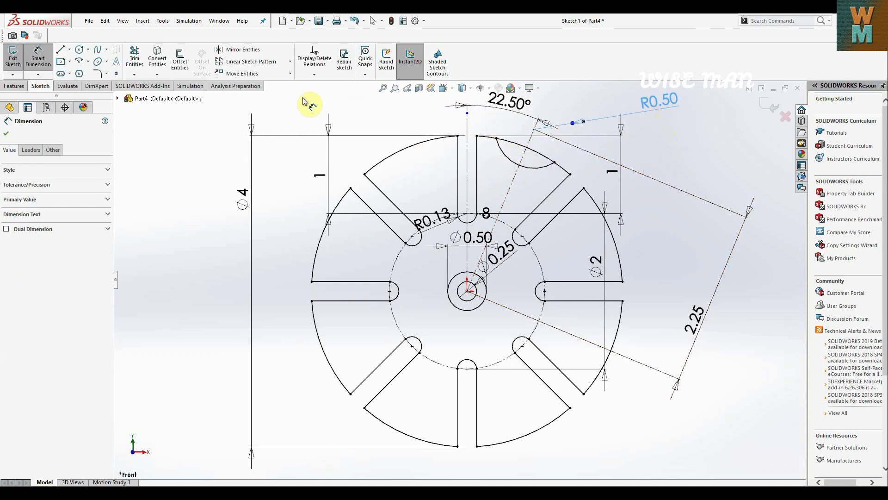
- Trim away the outermost circle's segment between the endpoints of the 0.5 mm radius arc
{"action": "left_click", "coordinate": [388, 140]}
{"action": "left_click", "coordinate": [511, 145]}
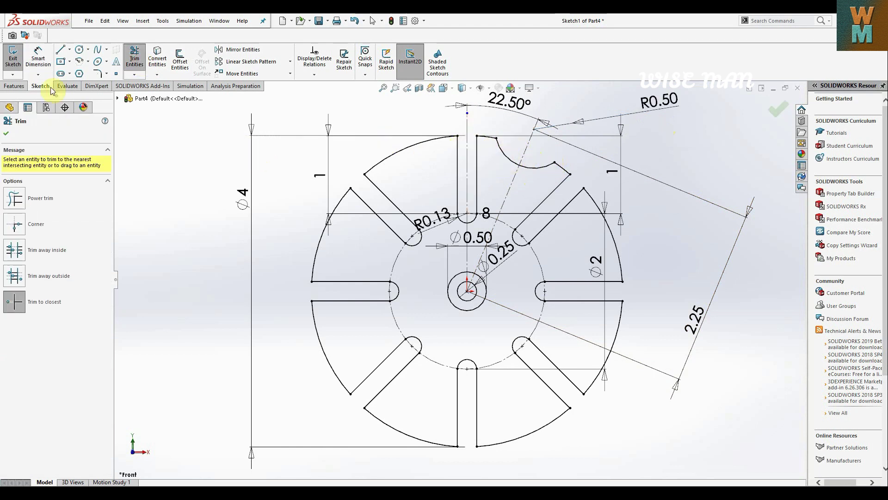
{"action": "left_click", "coordinate": [6, 134]}
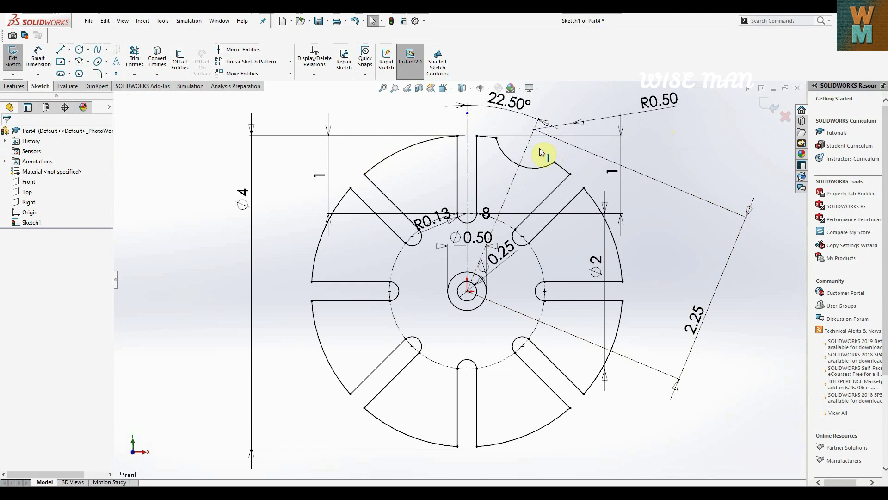
- Create a circular sketch pattern of the 0.5 mm radius arc around the origin, with 8 equally spaced instances over 360°
{"action": "left_click", "coordinate": [290, 61]}
{"action": "left_click", "coordinate": [281, 86]}
{"action": "left_click", "coordinate": [528, 171]}
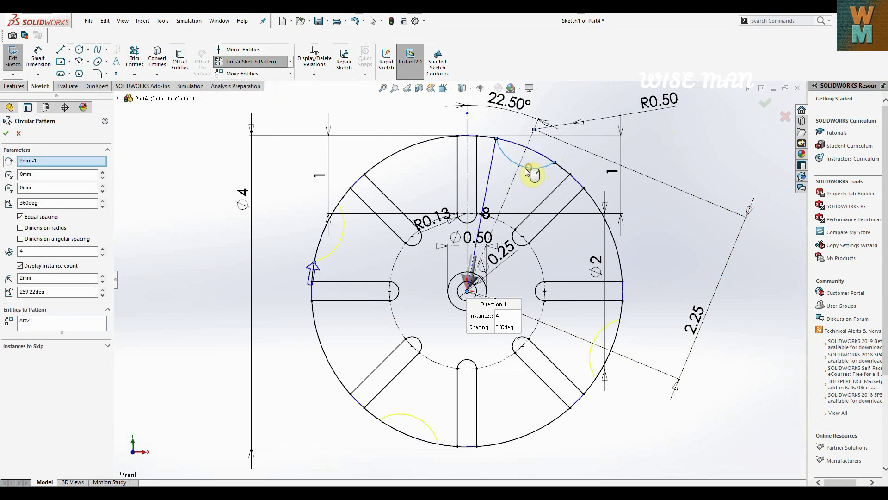
{"action": "left_click", "coordinate": [34, 252]}
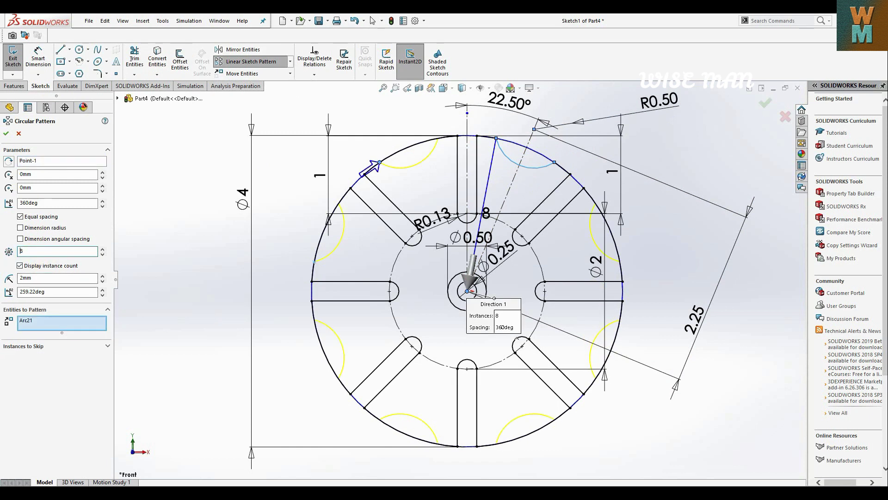
{"action": "left_click", "coordinate": [5, 133]}
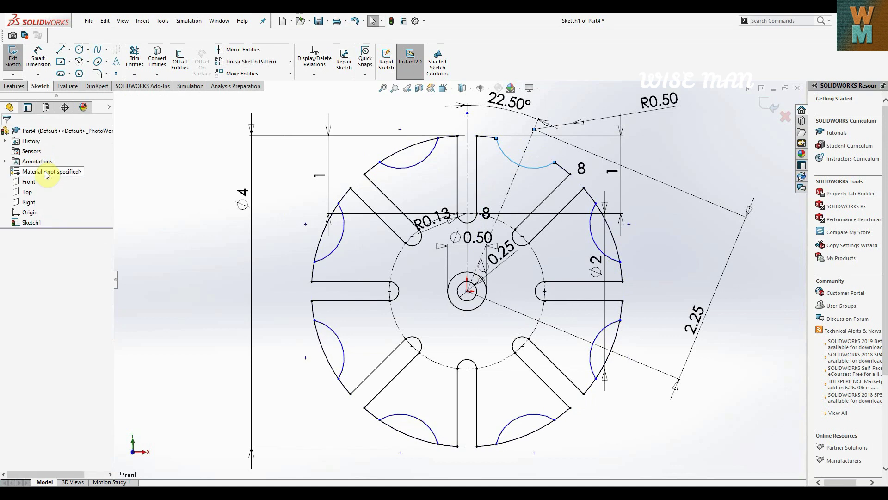
- Trim away the outermost circle's segments across the seven patterned concave arcs
{"action": "left_click", "coordinate": [134, 53]}
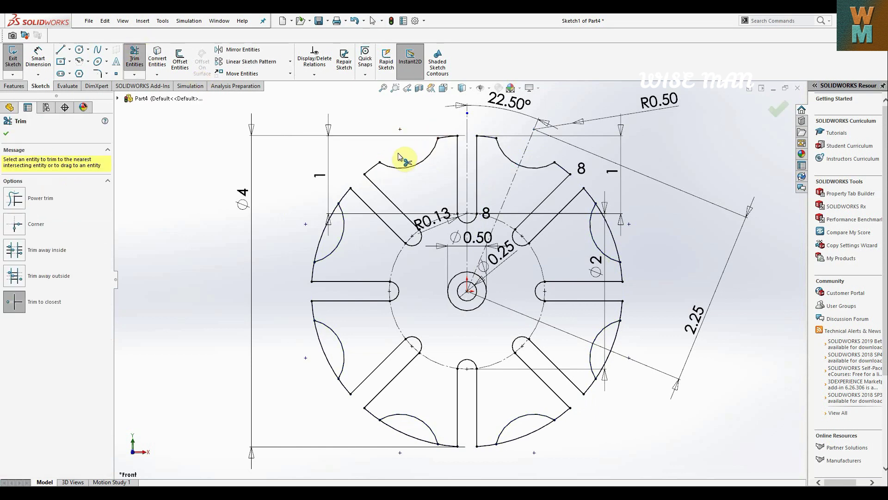
{"action": "mouse_move", "coordinate": [323, 236]}
{"action": "left_mouse_down"}
{"action": "mouse_move", "coordinate": [321, 343]}
{"action": "mouse_move", "coordinate": [407, 430]}
{"action": "mouse_move", "coordinate": [523, 440]}
{"action": "mouse_move", "coordinate": [610, 359]}
{"action": "mouse_move", "coordinate": [624, 324]}
{"action": "mouse_move", "coordinate": [620, 257]}
{"action": "left_mouse_up"}
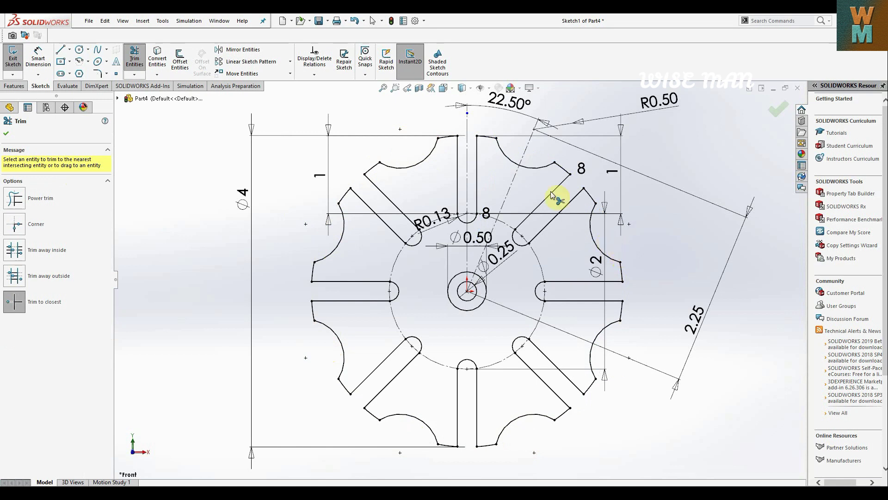
{"action": "left_click", "coordinate": [769, 118]}
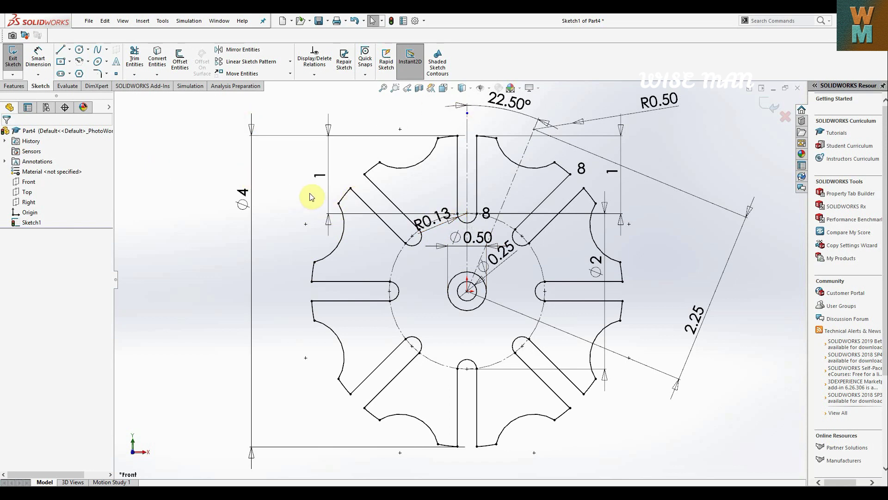
- Reposition the slot-depth, radius, diameter and slanted-line length dimensions to clear, uncluttered spots around the wheel profile
{"action": "left_click_drag", "start_coordinate": [319, 176], "coordinate": [280, 174]}
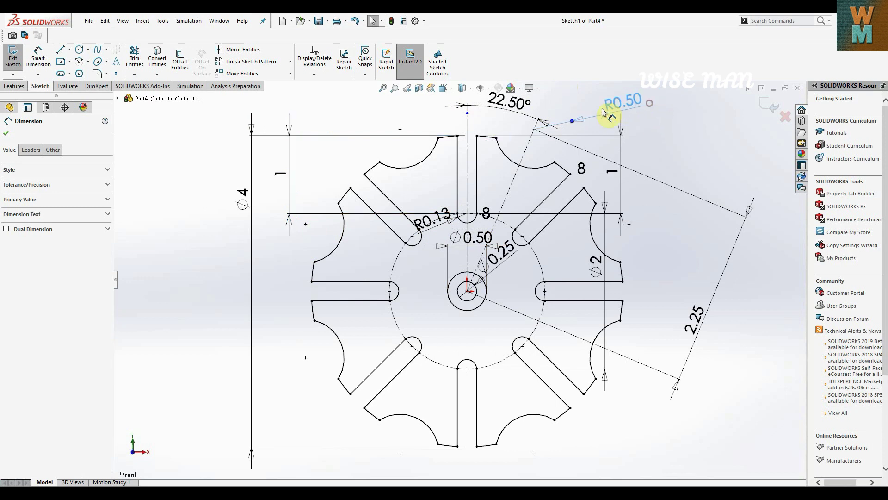
{"action": "left_click", "coordinate": [589, 106]}
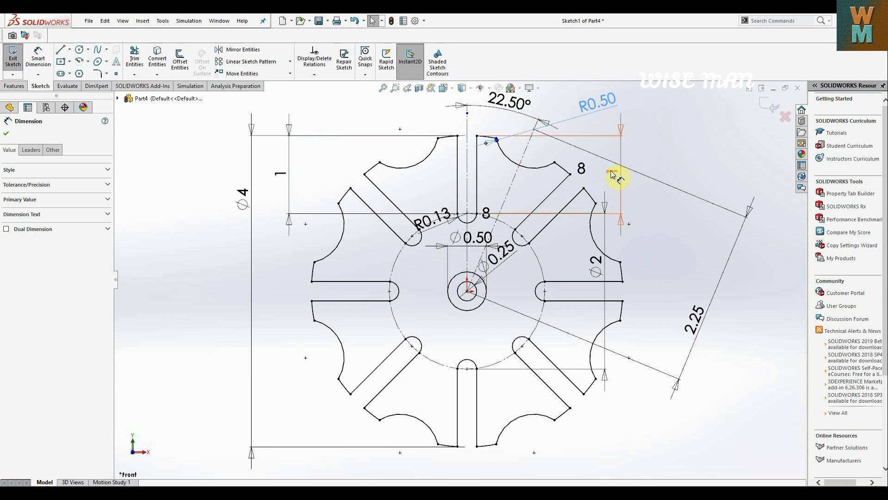
{"action": "left_click", "coordinate": [661, 172]}
{"action": "left_click_drag", "start_coordinate": [697, 326], "coordinate": [715, 311]}
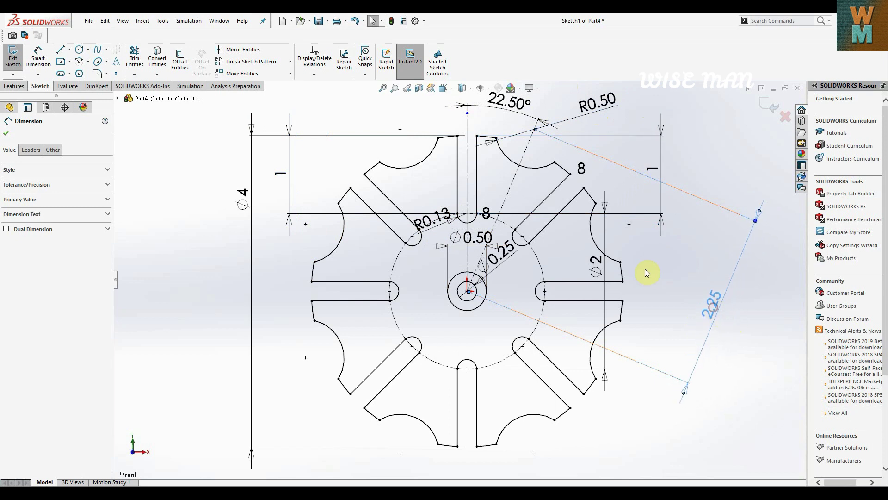
{"action": "left_click_drag", "start_coordinate": [597, 271], "coordinate": [638, 276]}
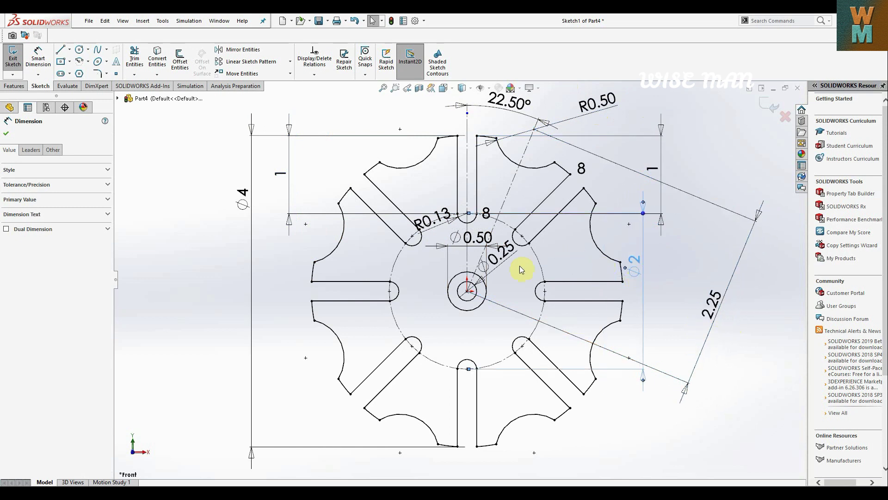
{"action": "left_click_drag", "start_coordinate": [501, 259], "coordinate": [553, 457]}
{"action": "left_click_drag", "start_coordinate": [472, 242], "coordinate": [473, 470]}
{"action": "left_click_drag", "start_coordinate": [446, 218], "coordinate": [350, 106]}
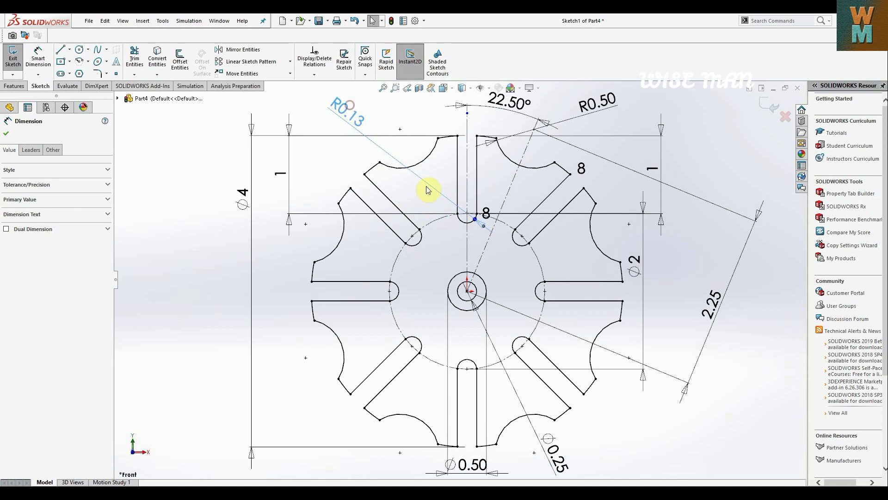